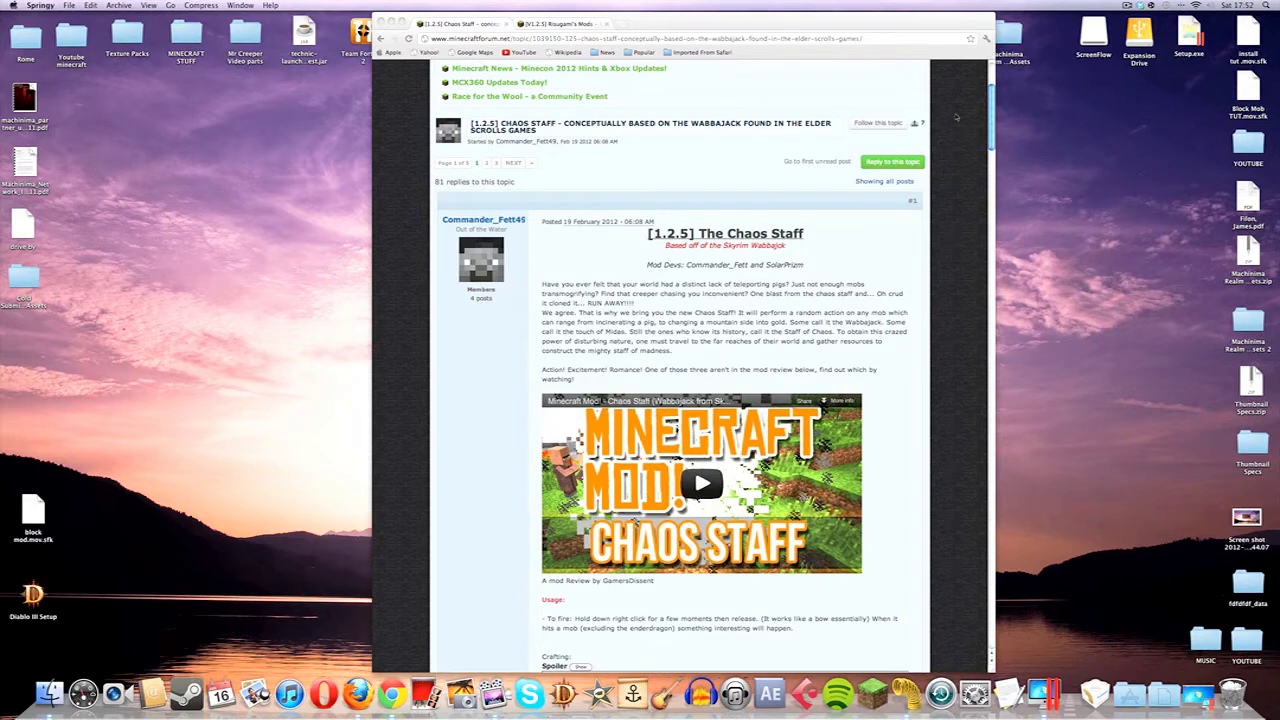
# Step: Read through the Chaos Staff forum post, including its usage, possible effects, mod requirements and 1.2.5 download link
pyautogui.scroll(-2, 956, 117)
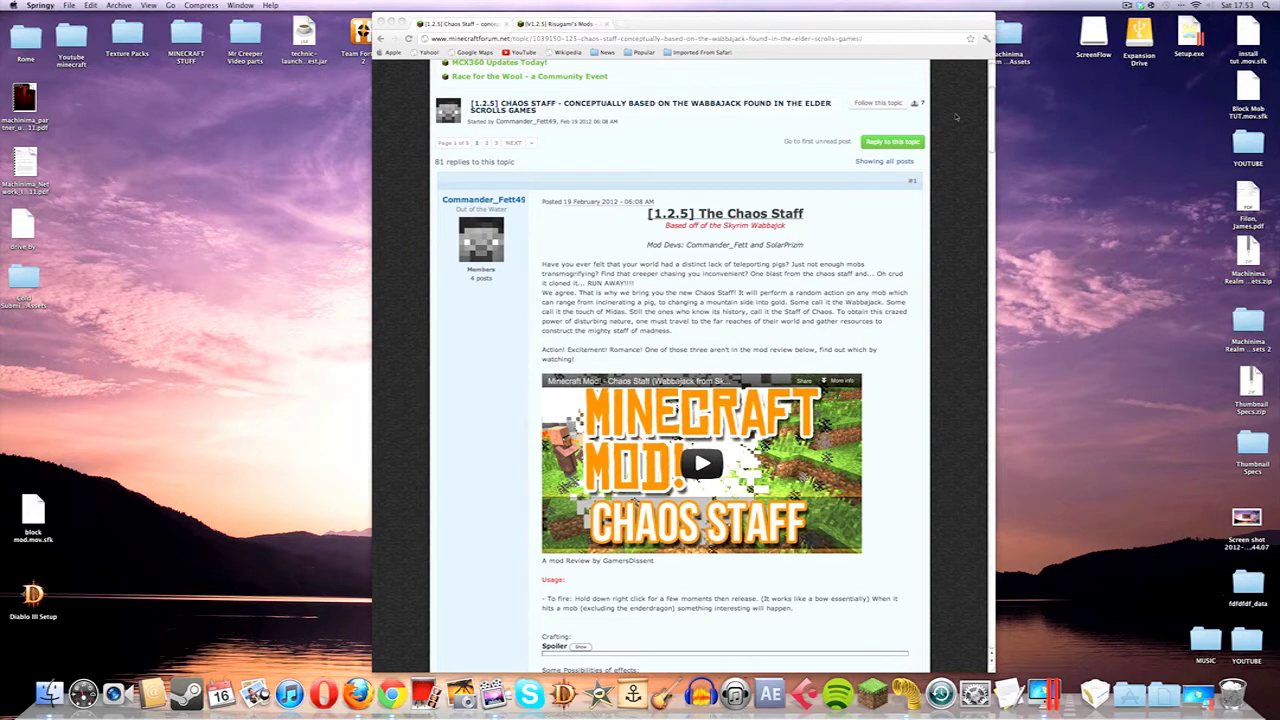
pyautogui.scroll(-1, 956, 117)
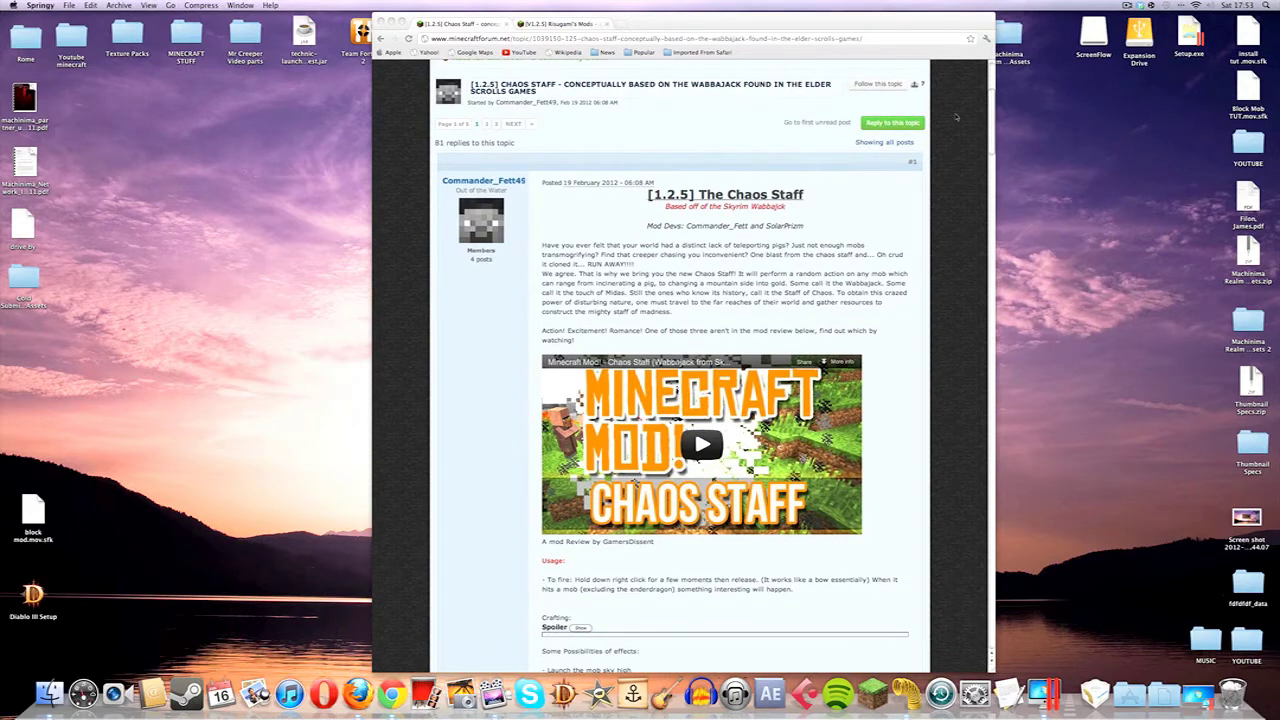
pyautogui.scroll(-3, 956, 117)
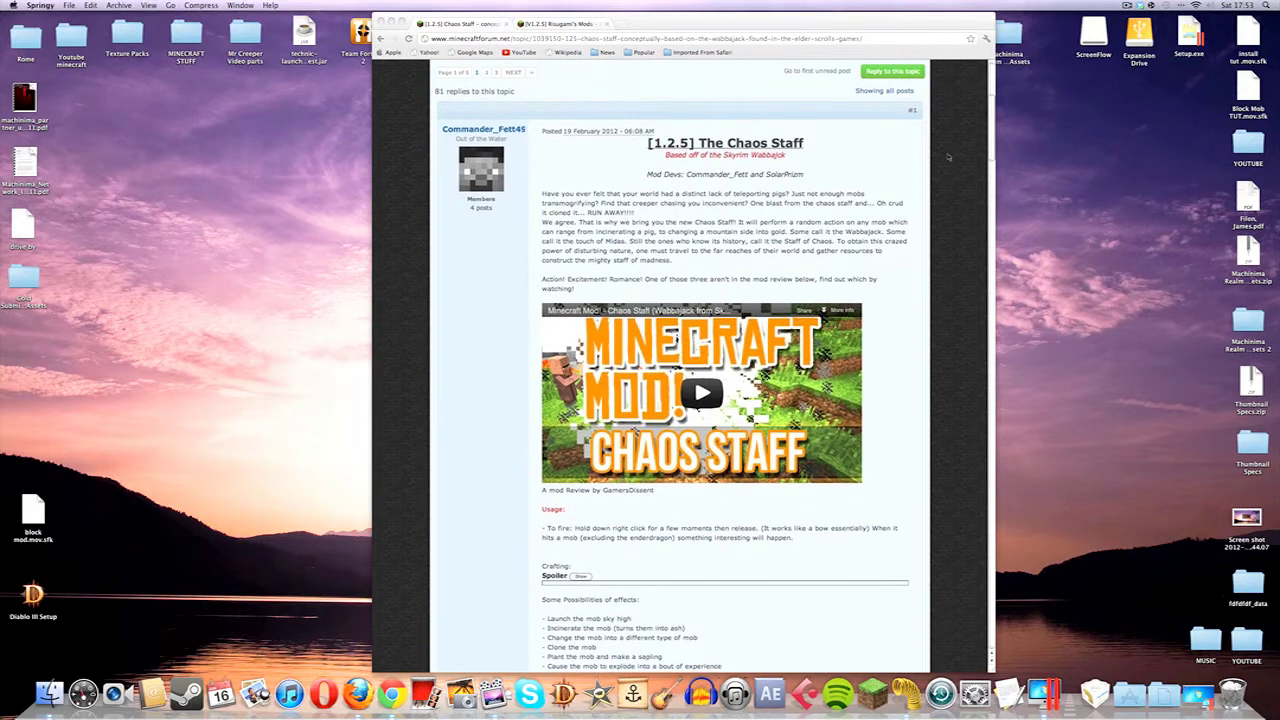
pyautogui.scroll(-8, 950, 150)
pyautogui.scroll(-4, 948, 156)
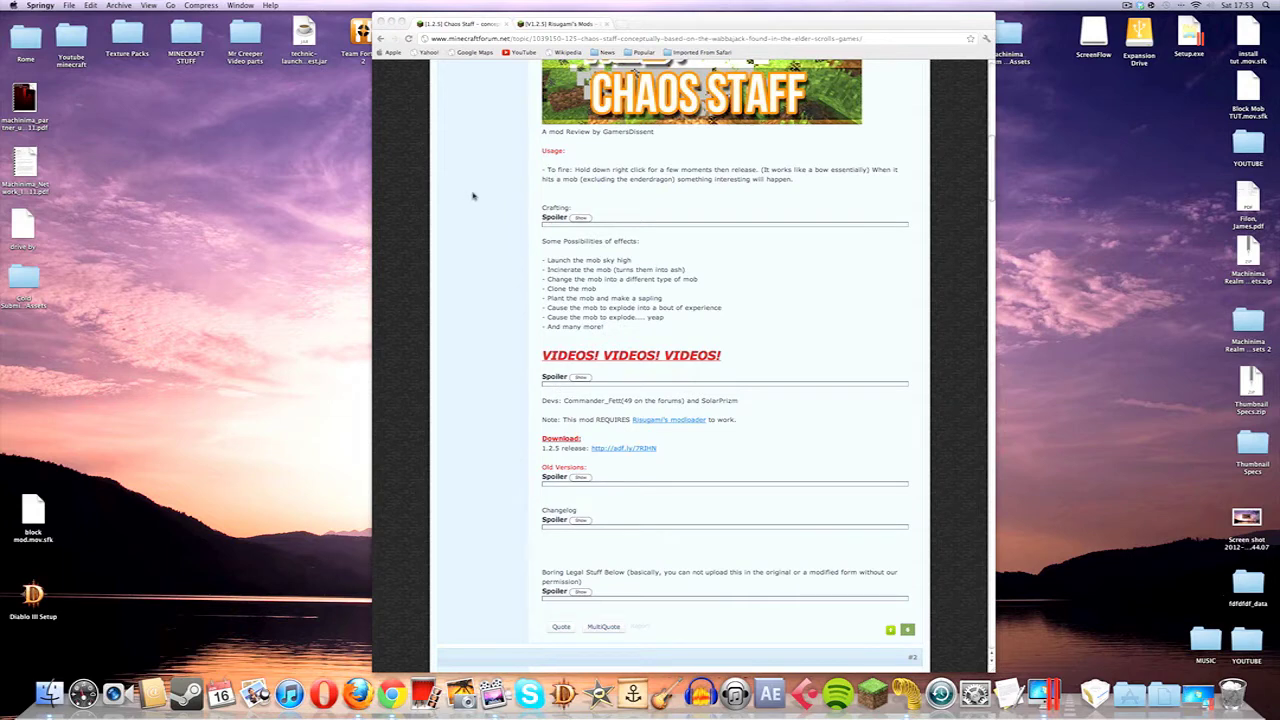
pyautogui.scroll(5, 476, 196)
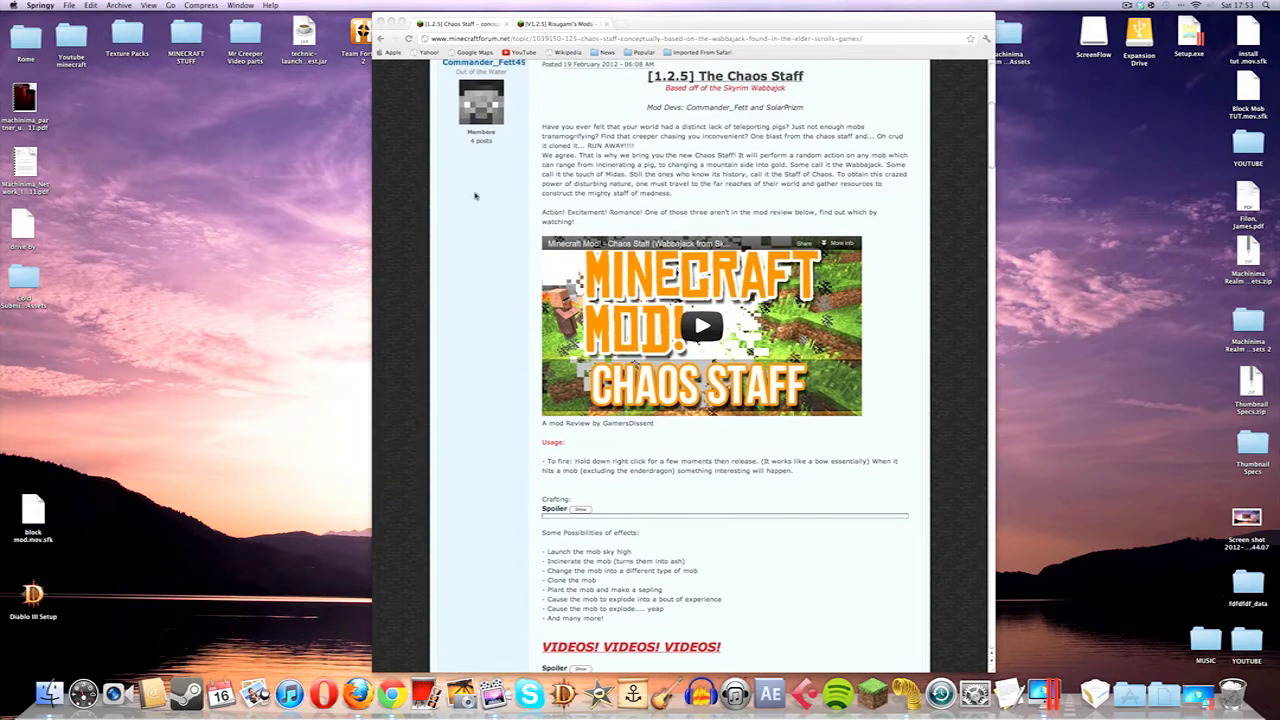
pyautogui.scroll(2, 480, 196)
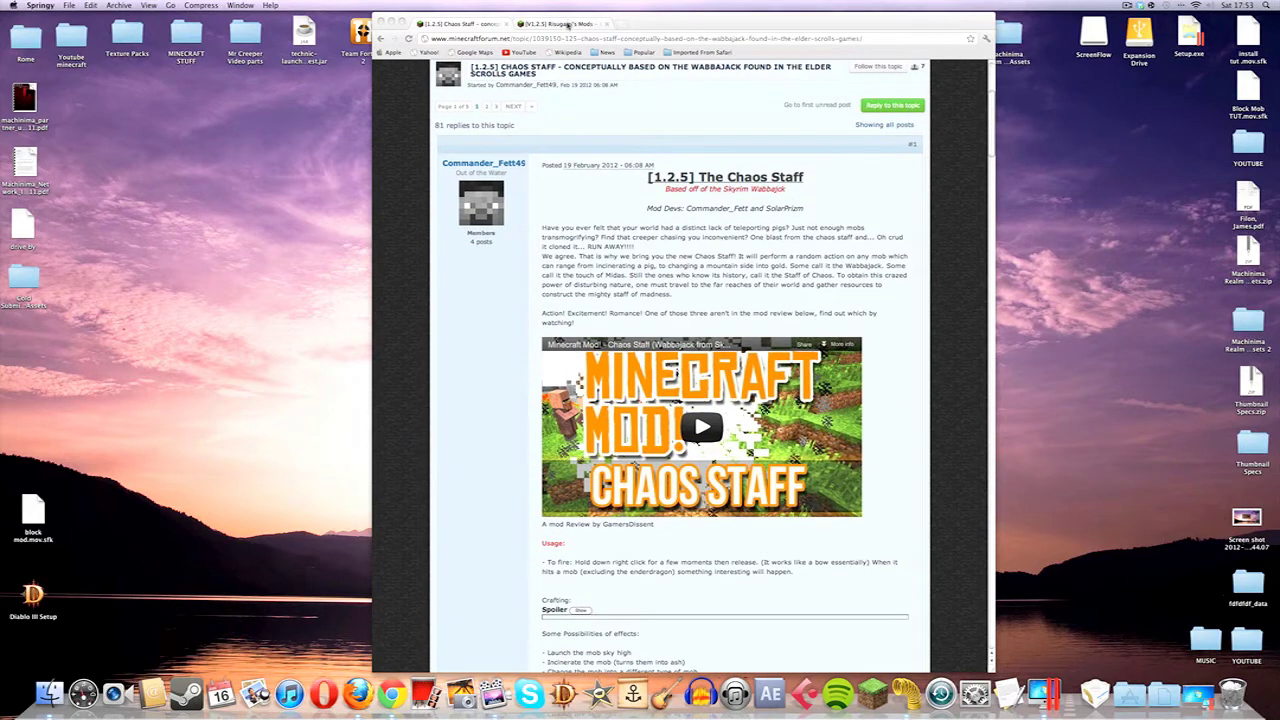
# Step: Switch to the Risugami's Mods forum page, dismiss the expanded advert and find the ModLoader 1.2.5 download links
pyautogui.click(567, 24)
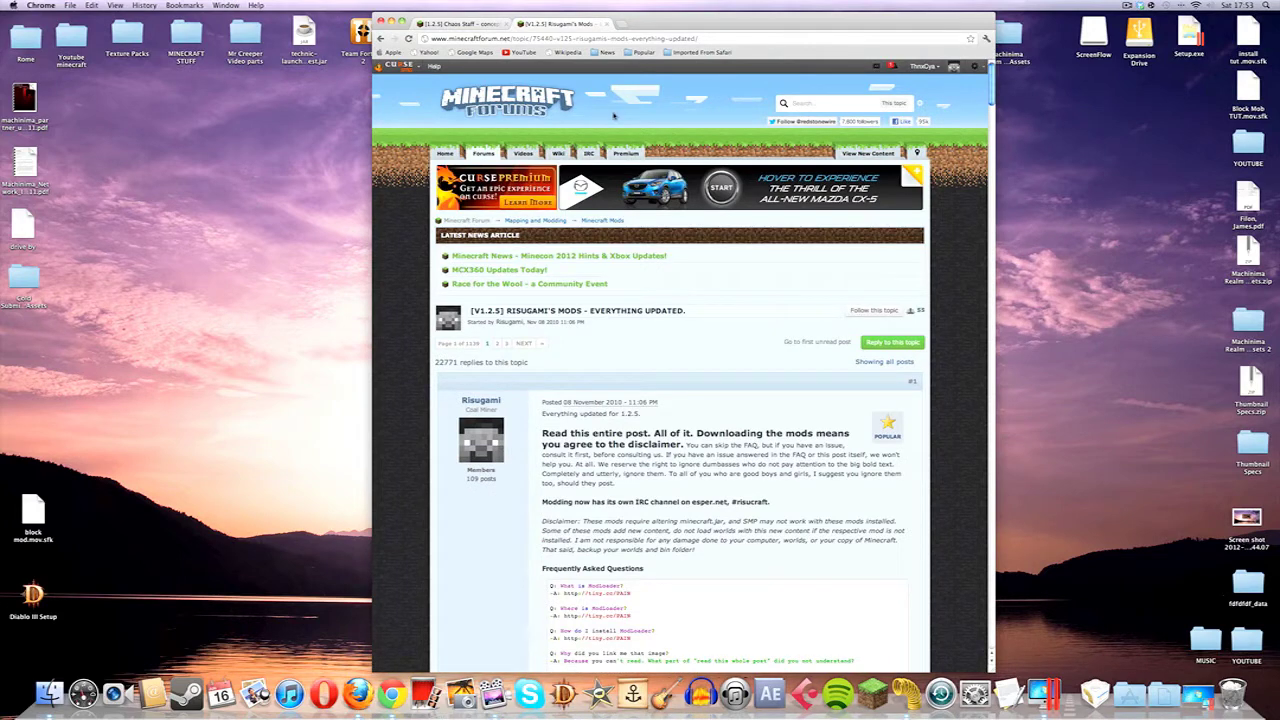
pyautogui.click(606, 195)
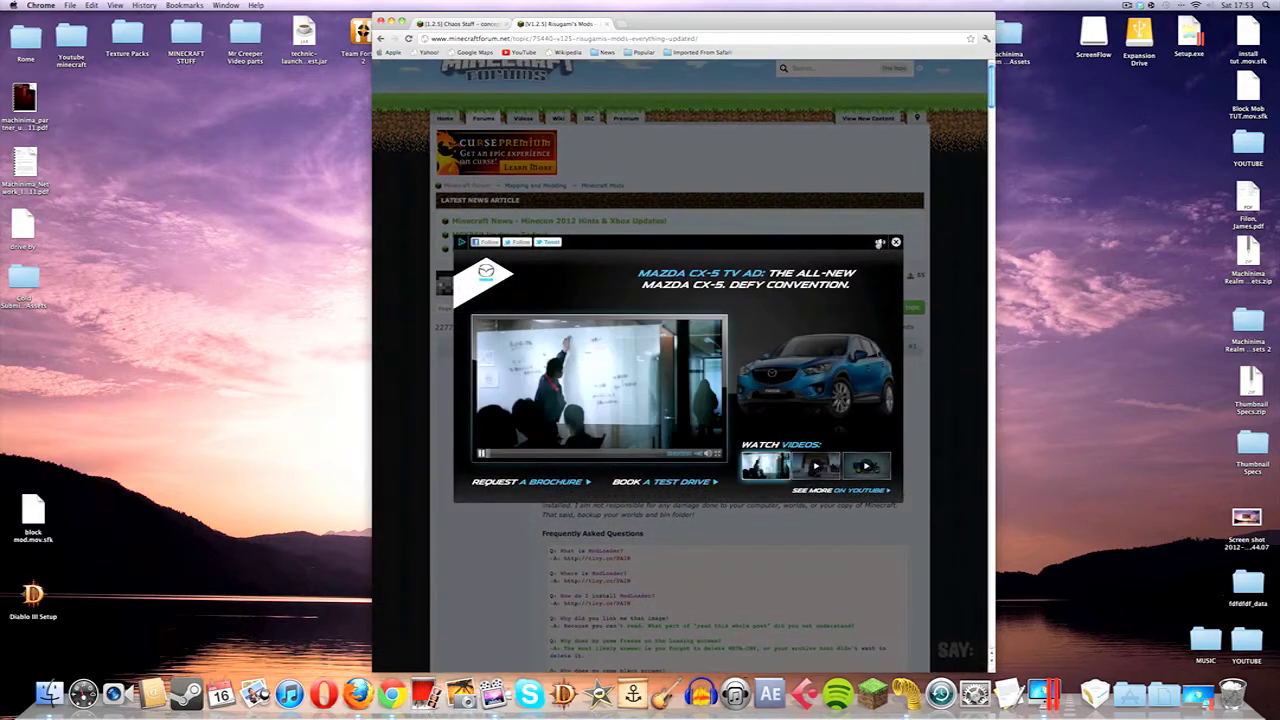
pyautogui.click(895, 242)
pyautogui.scroll(-4, 664, 186)
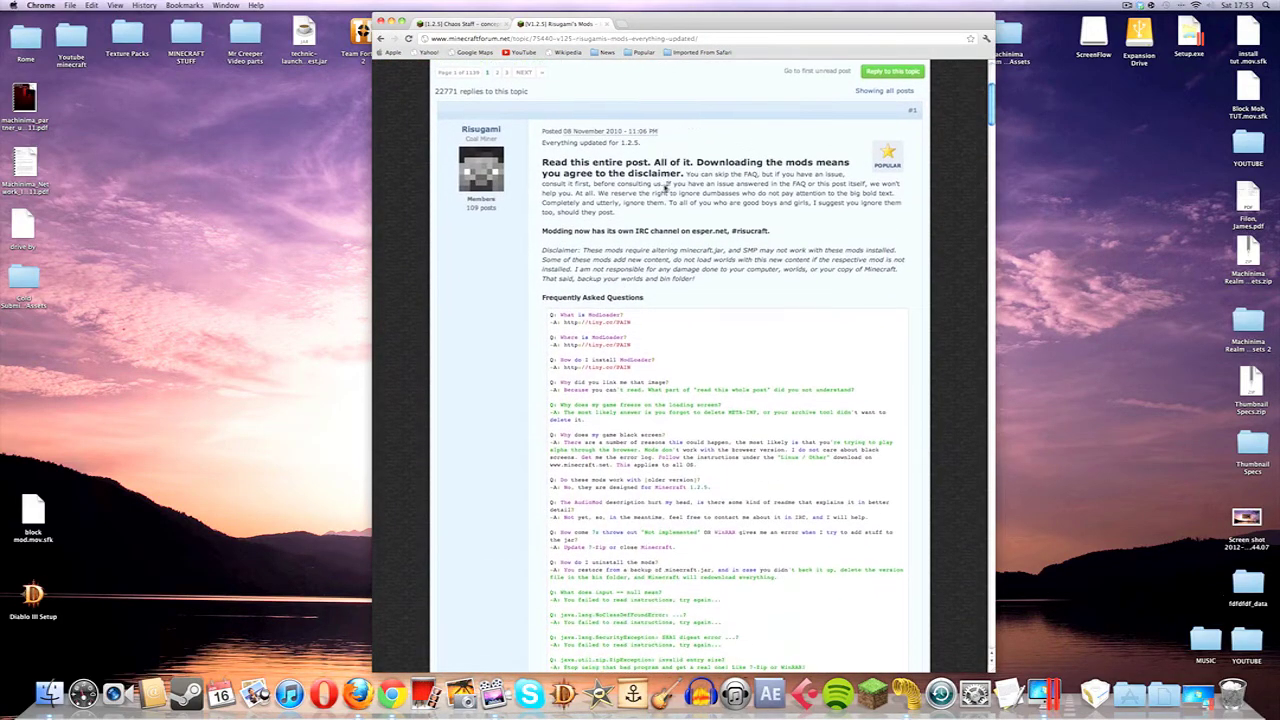
pyautogui.scroll(-10, 664, 186)
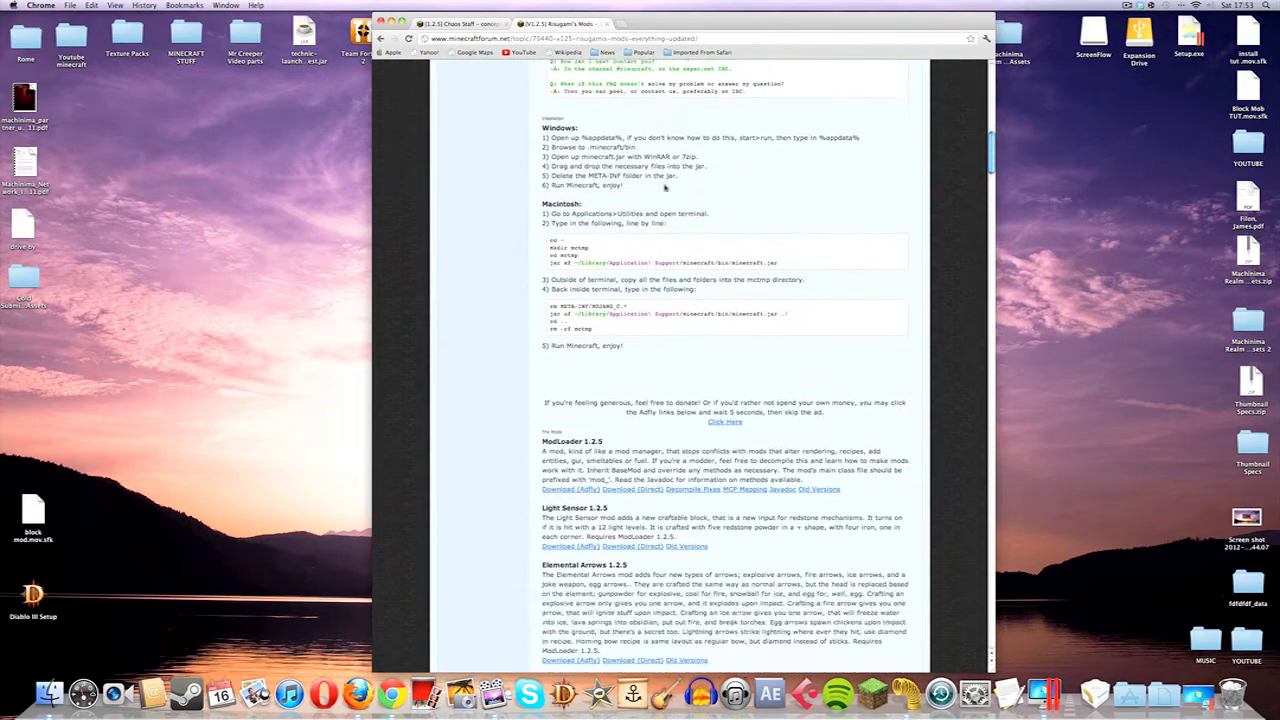
pyautogui.scroll(-3, 664, 186)
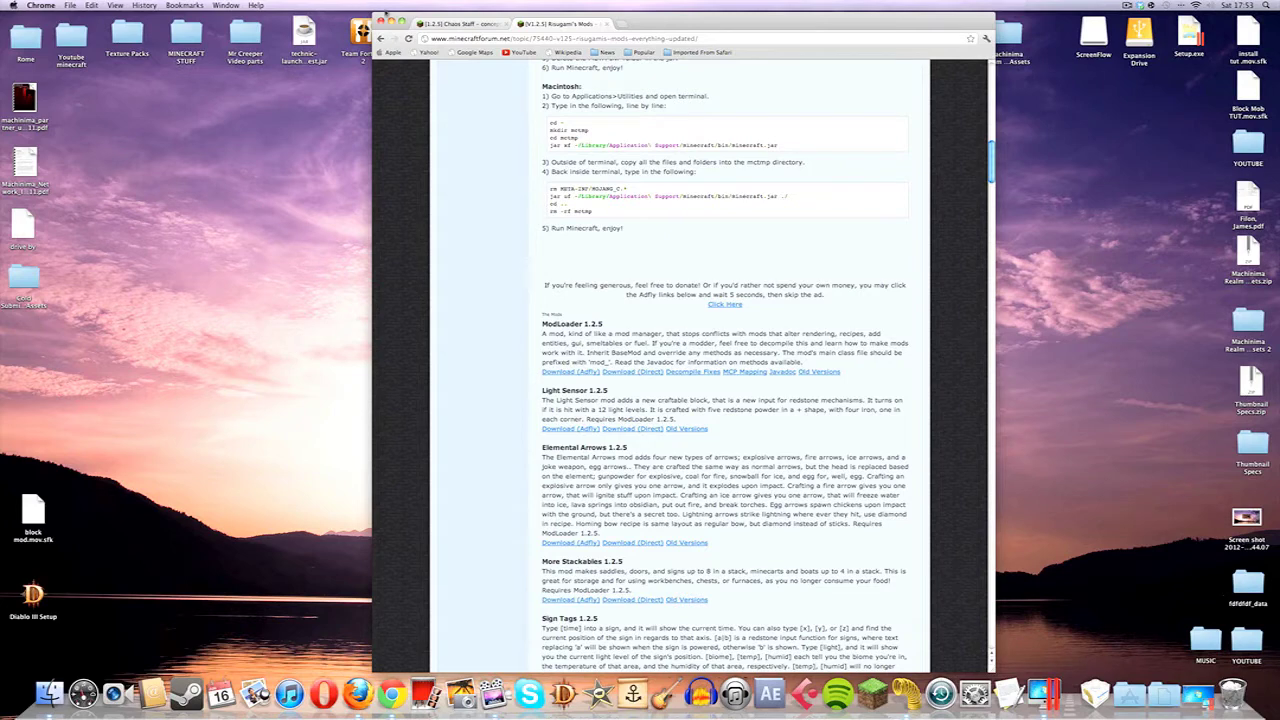
# Step: Minimise the browser window and place the Chaos Staff zip beside the ModLoader folder on the desktop
pyautogui.click(391, 22)
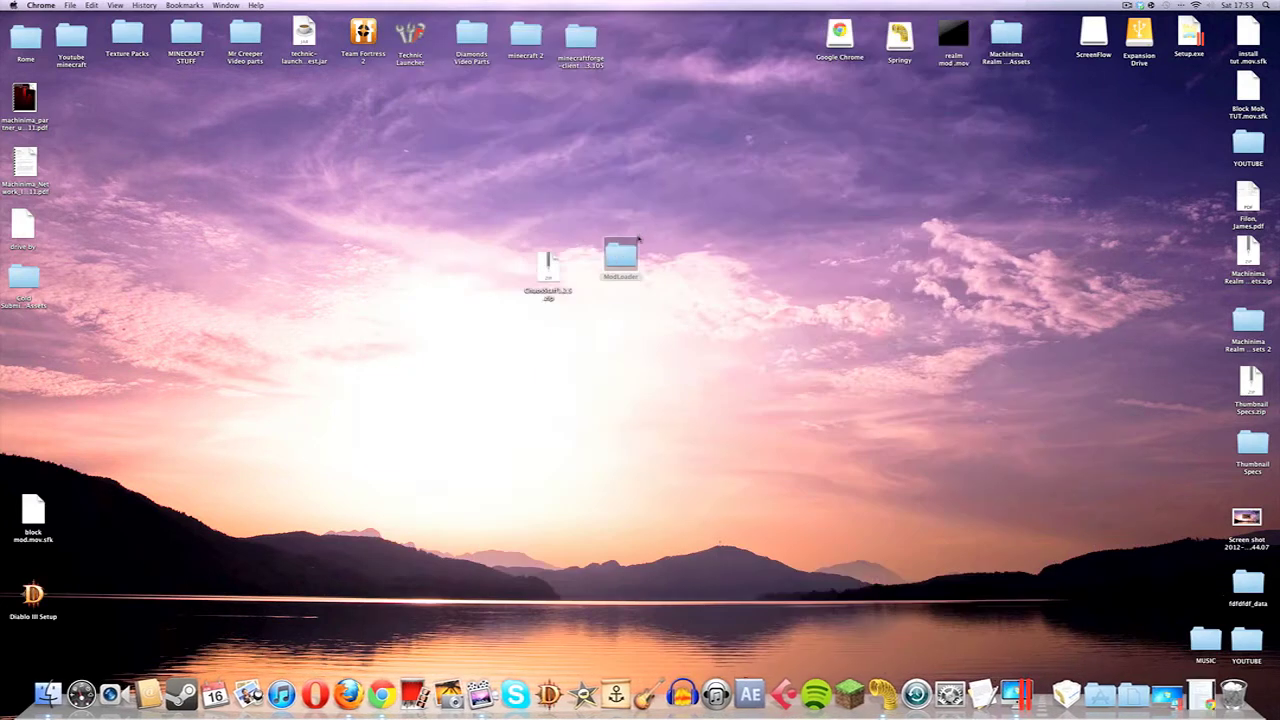
pyautogui.click(648, 258)
pyautogui.moveTo(536, 280); pyautogui.dragTo(572, 266)
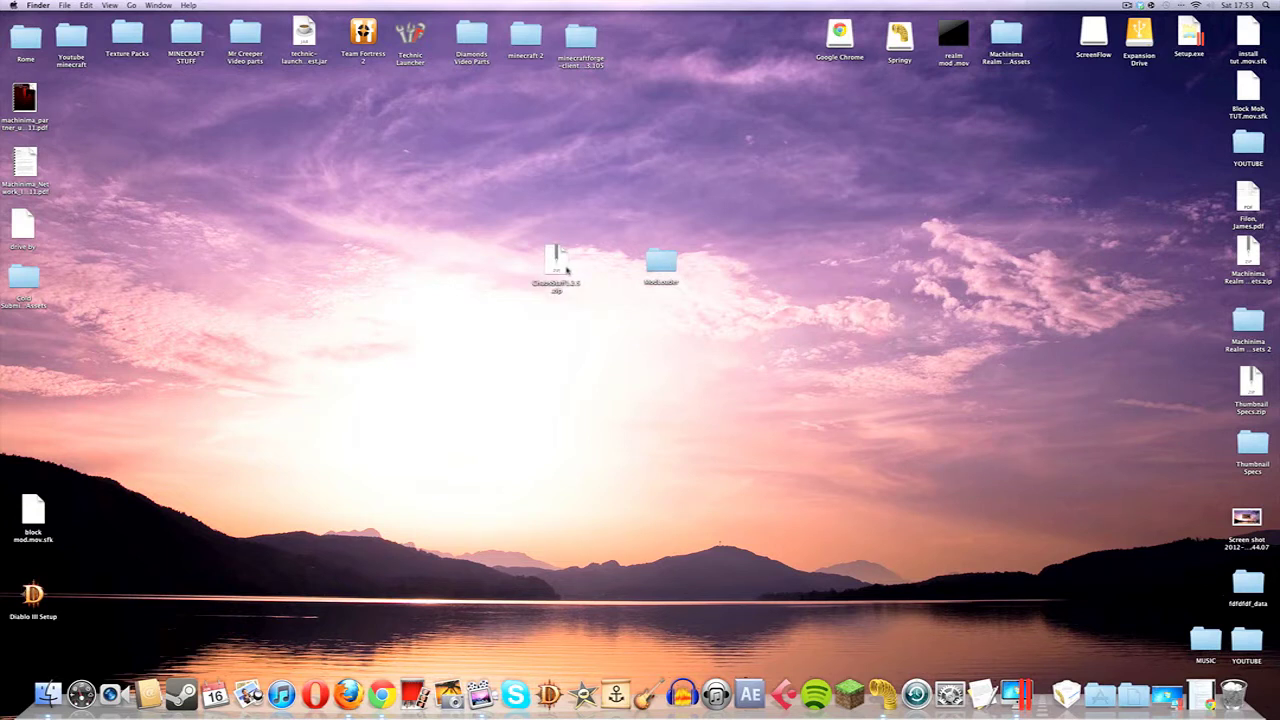
pyautogui.moveTo(564, 270); pyautogui.dragTo(596, 262)
pyautogui.click(615, 263)
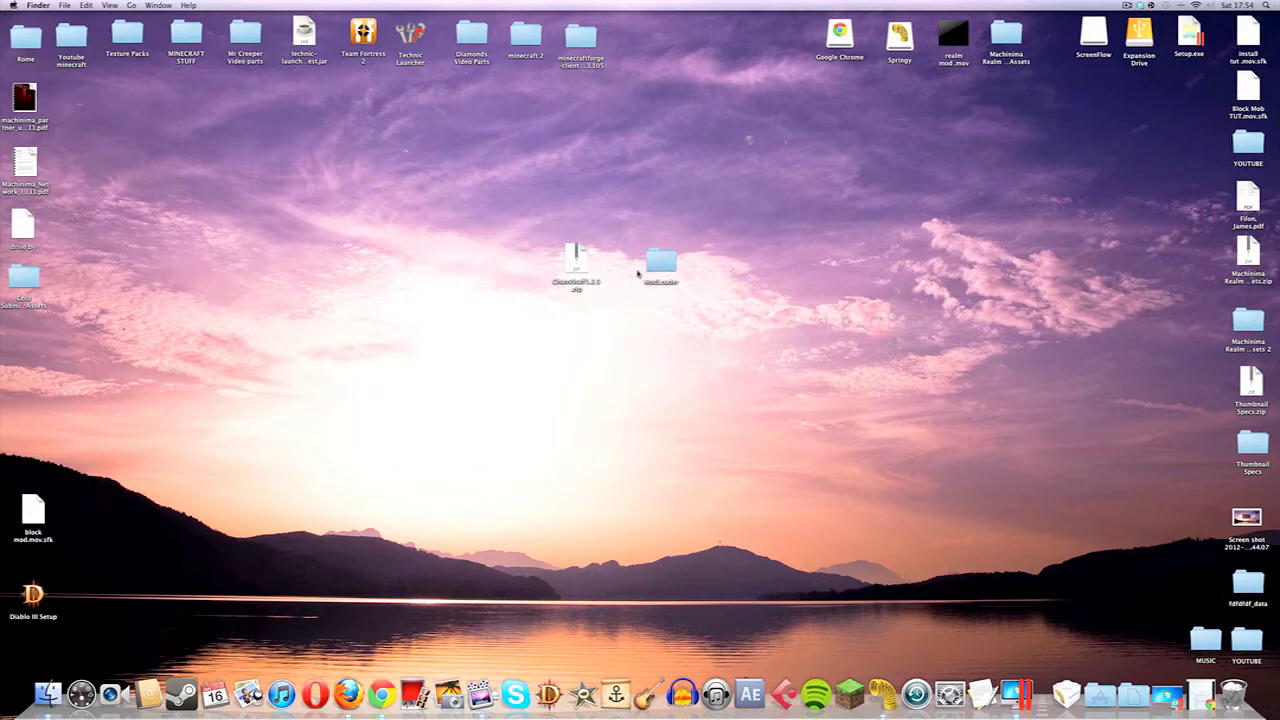
pyautogui.click(1100, 694)
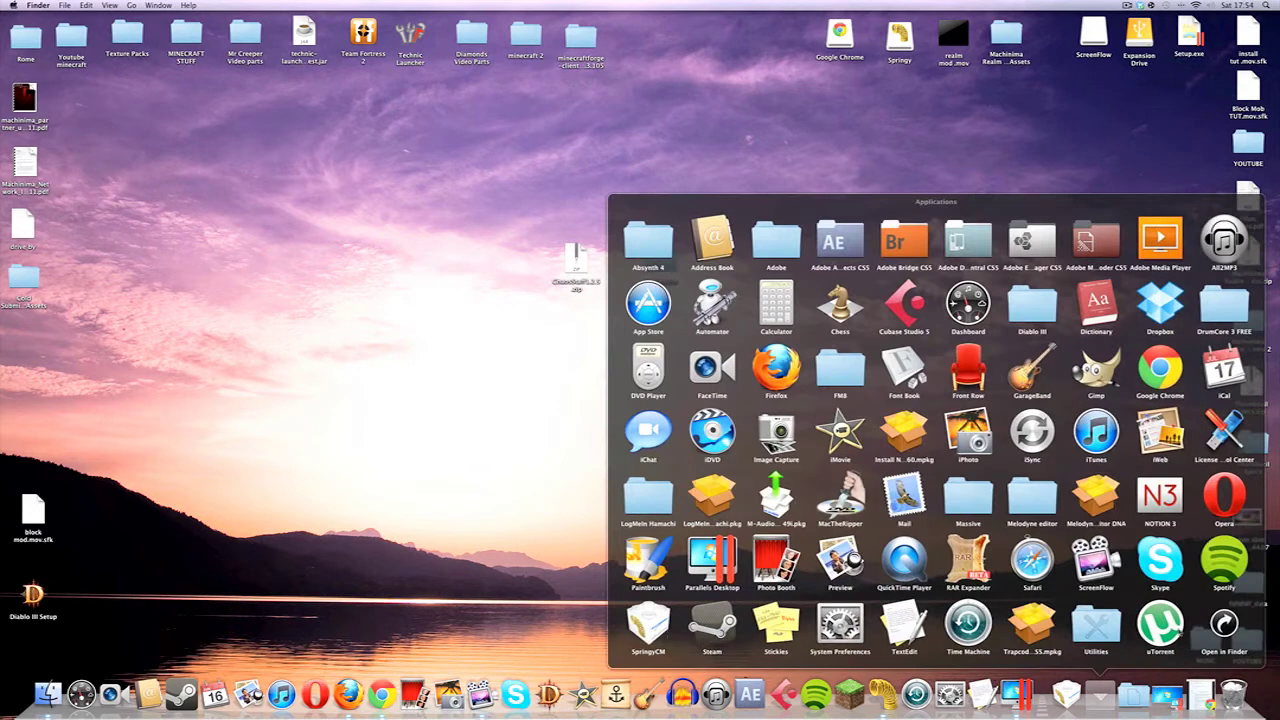
pyautogui.click(660, 322)
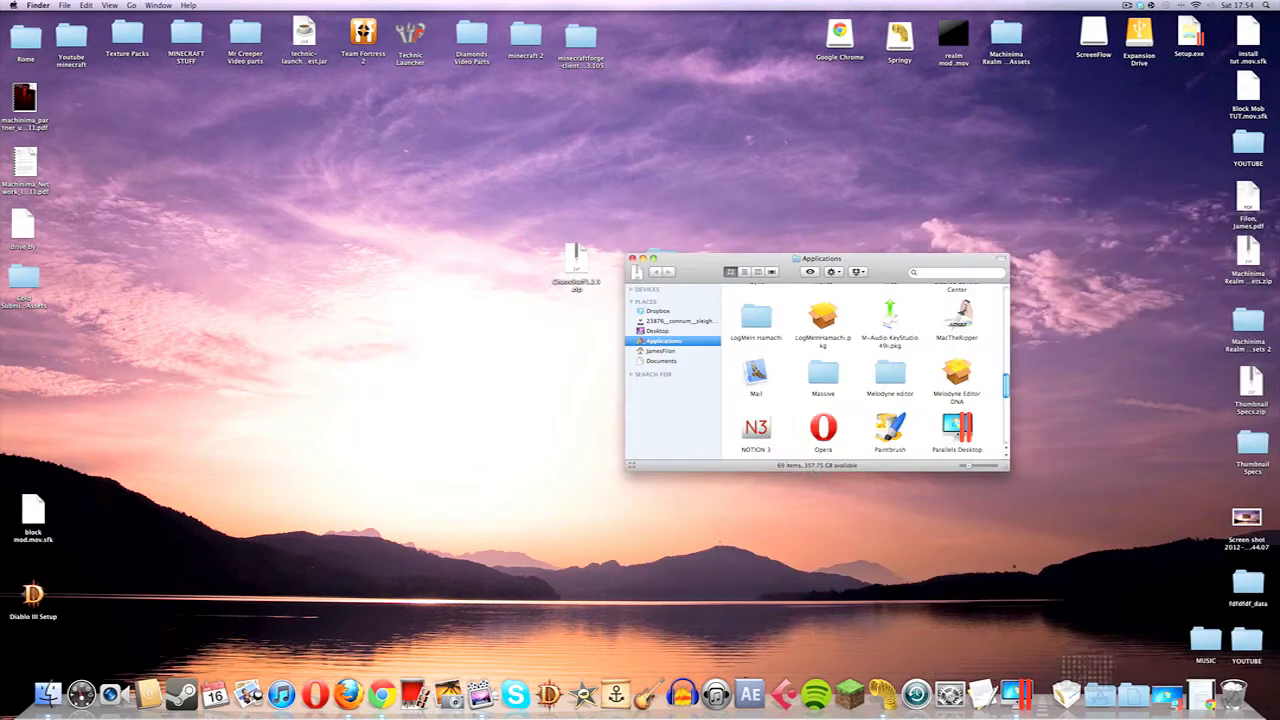
pyautogui.click(670, 352)
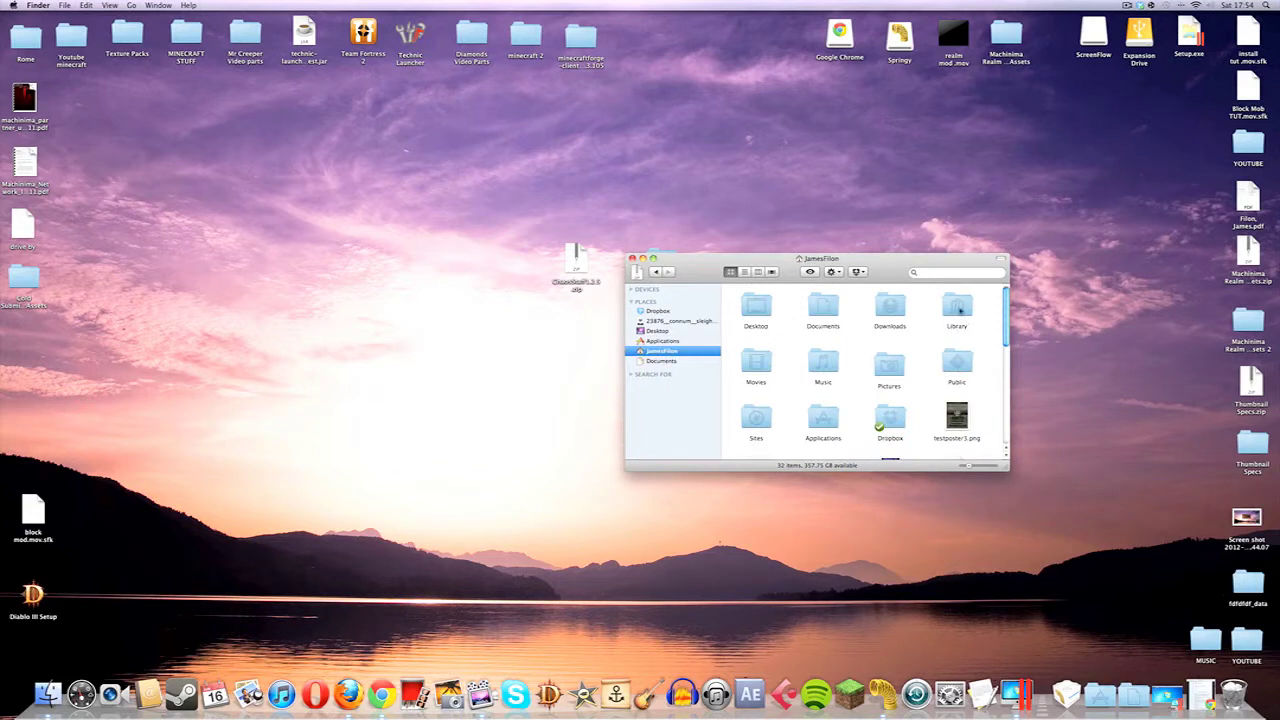
pyautogui.doubleClick(960, 311)
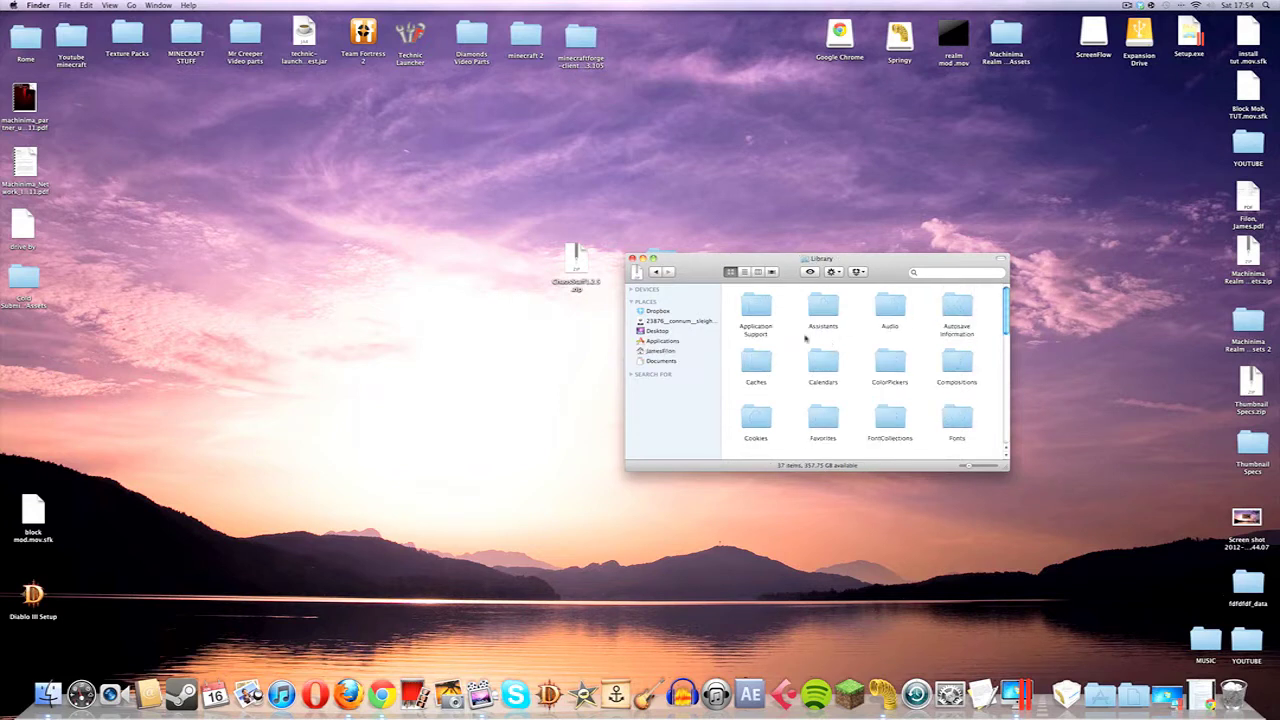
pyautogui.doubleClick(756, 310)
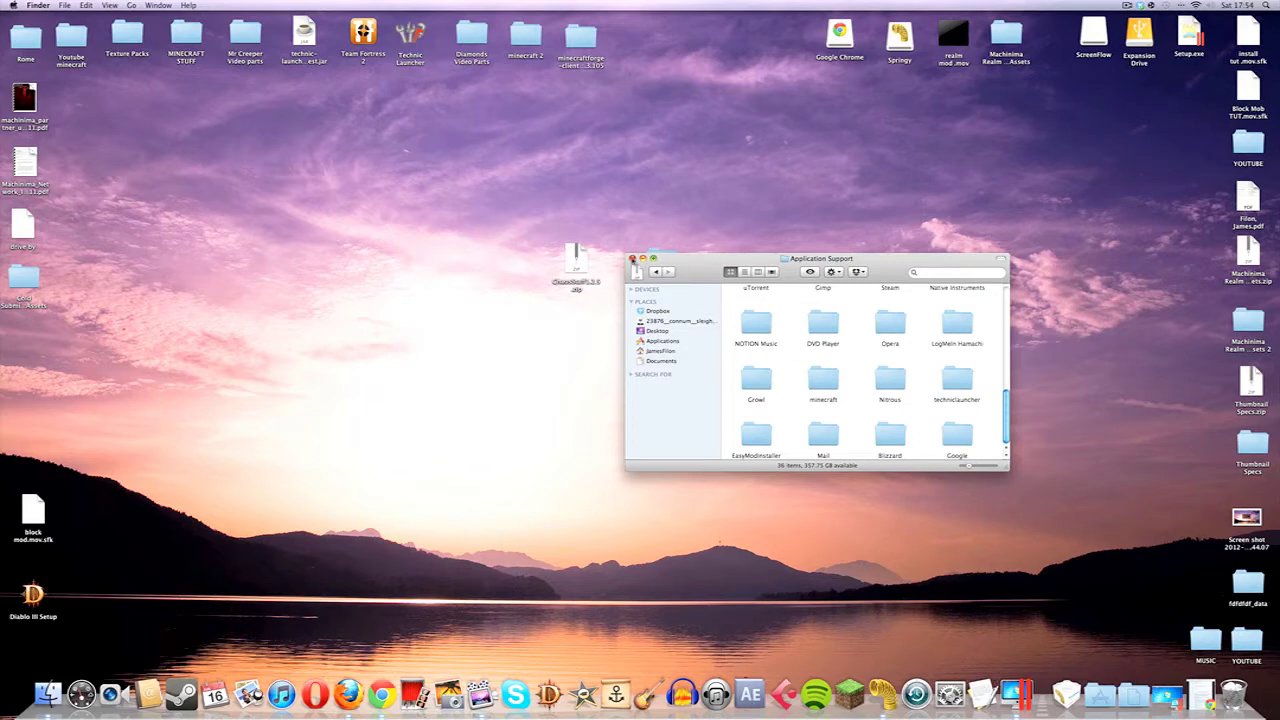
pyautogui.click(632, 259)
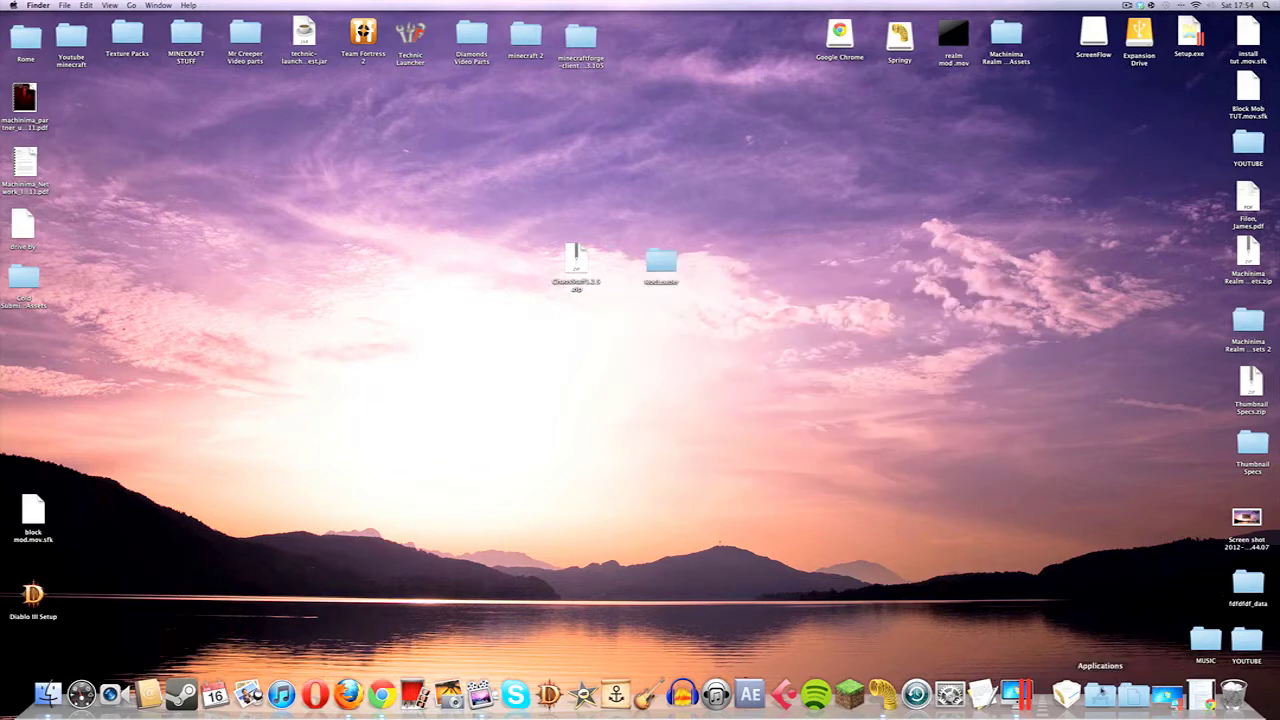
# Step: Open the Applications folder in Finder and go from the home folder through Library and Application Support to the minecraft folder
pyautogui.click(1100, 692)
pyautogui.click(1222, 626)
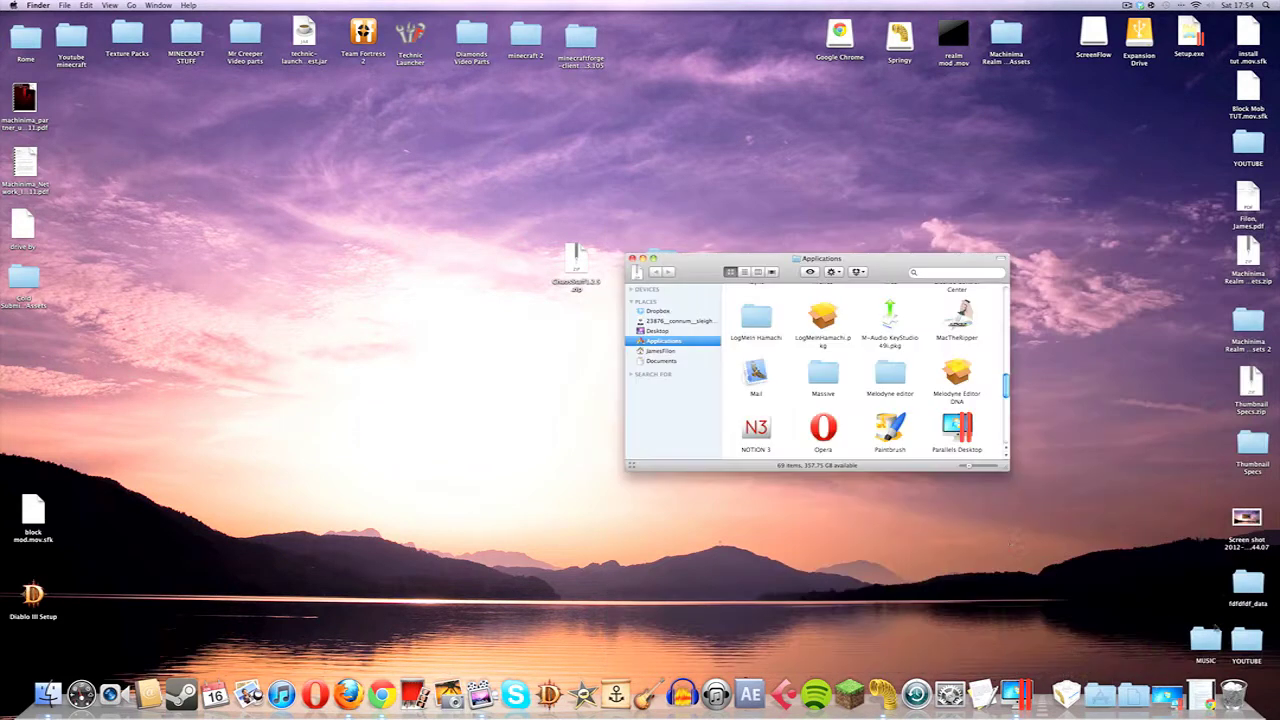
pyautogui.click(670, 353)
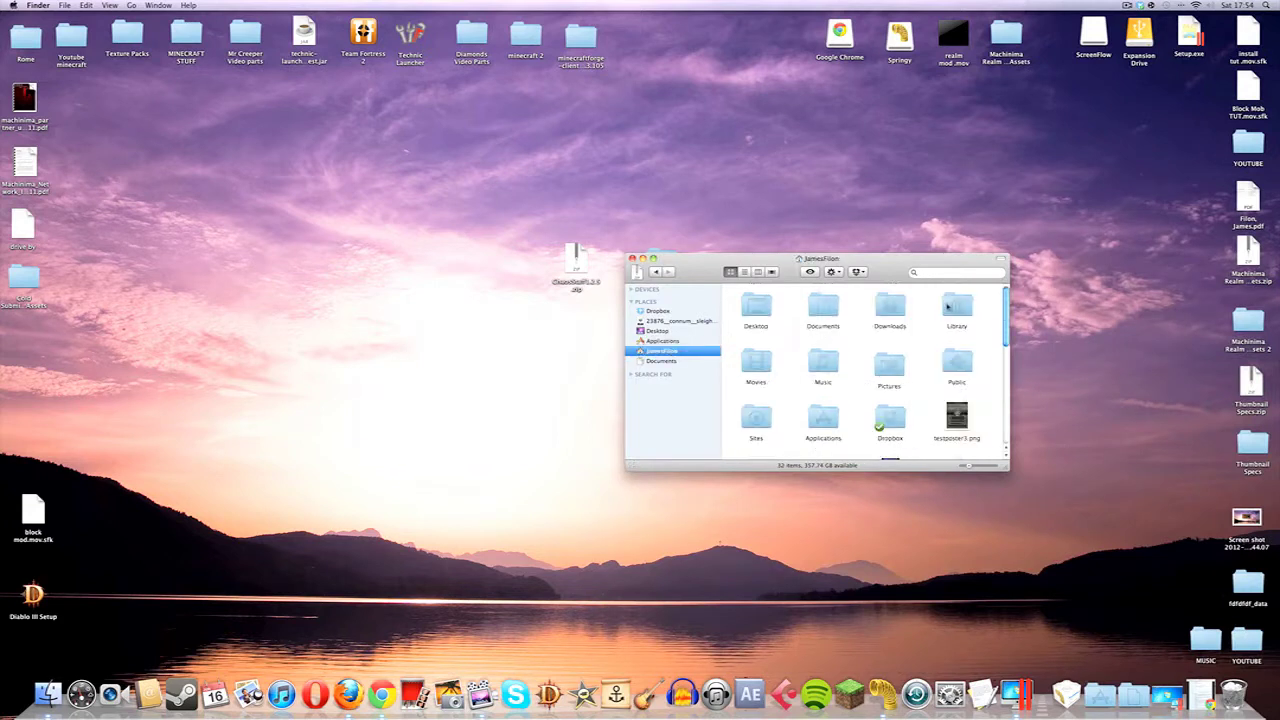
pyautogui.doubleClick(950, 308)
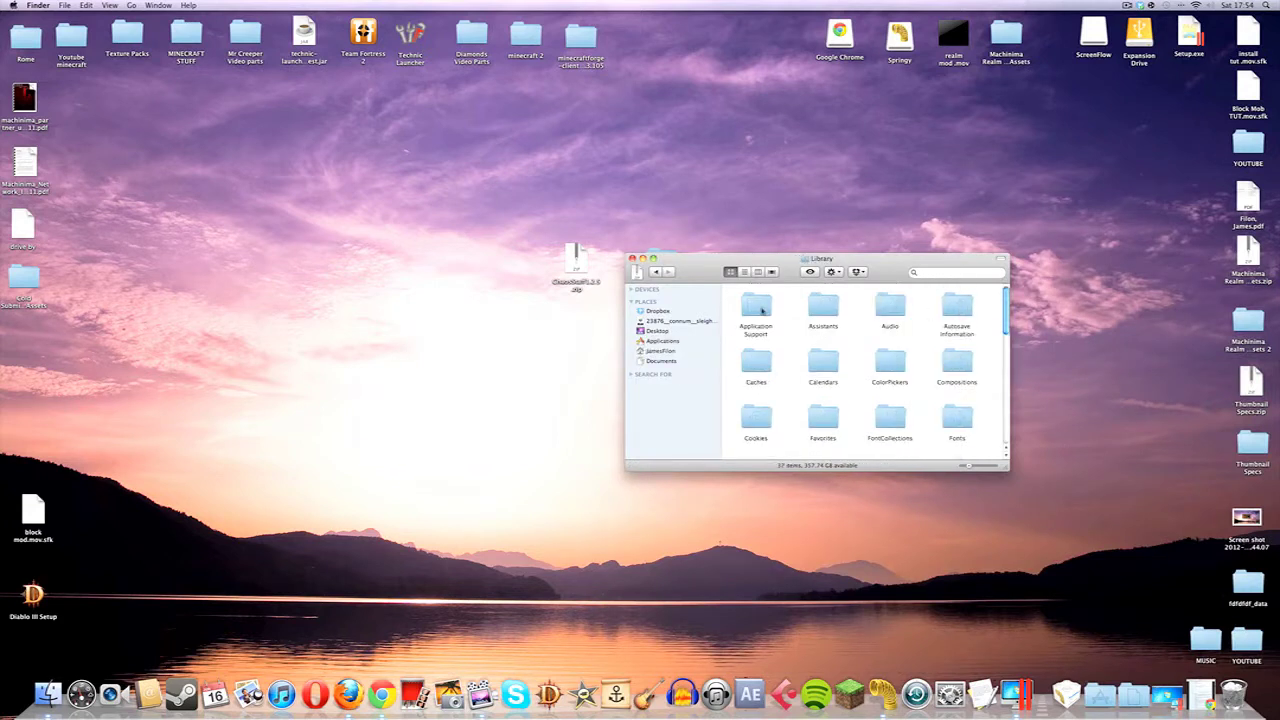
pyautogui.doubleClick(762, 311)
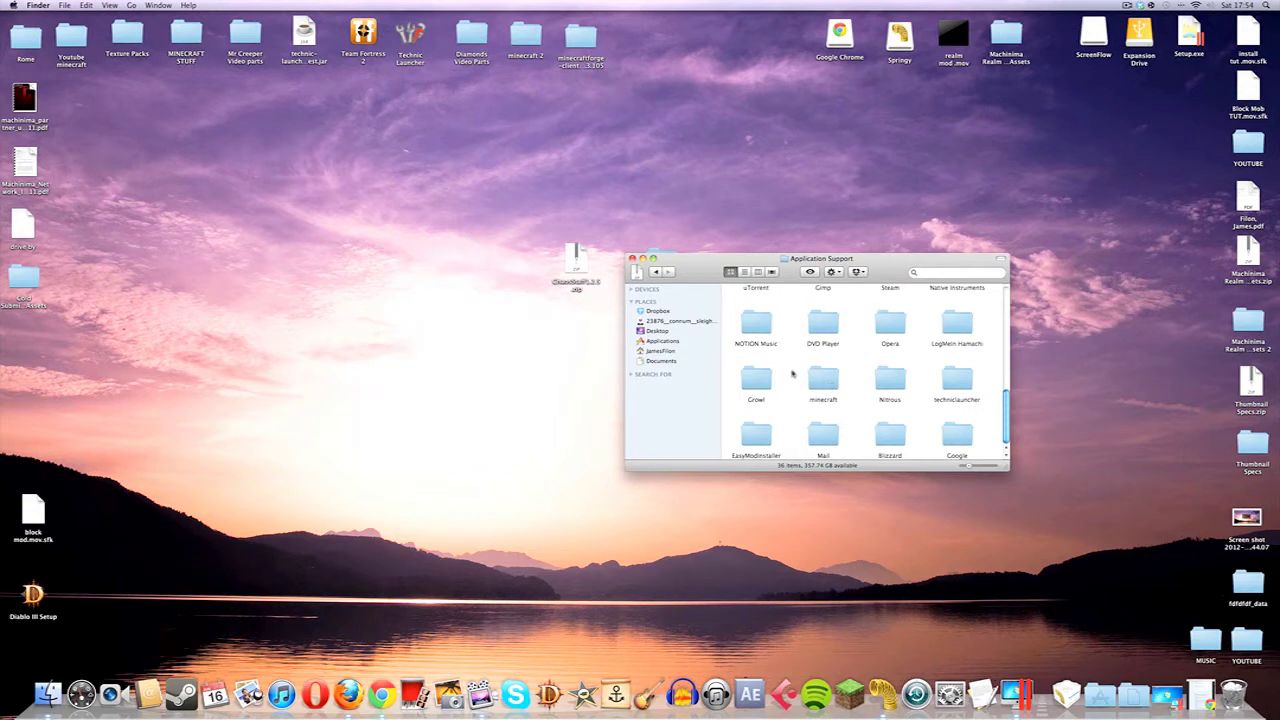
pyautogui.doubleClick(822, 376)
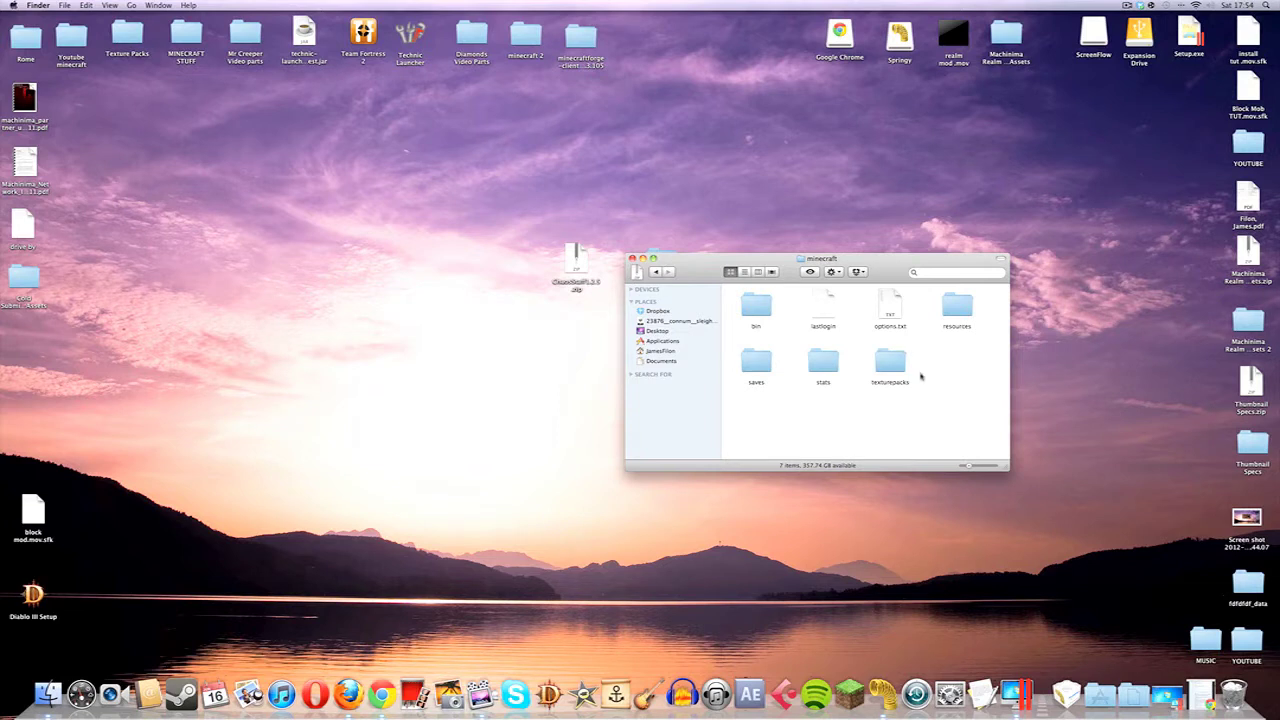
# Step: Select all items in the minecraft folder, then leave the folder and close the Finder window
pyautogui.moveTo(982, 440); pyautogui.dragTo(740, 288)
pyautogui.rightClick(762, 299)
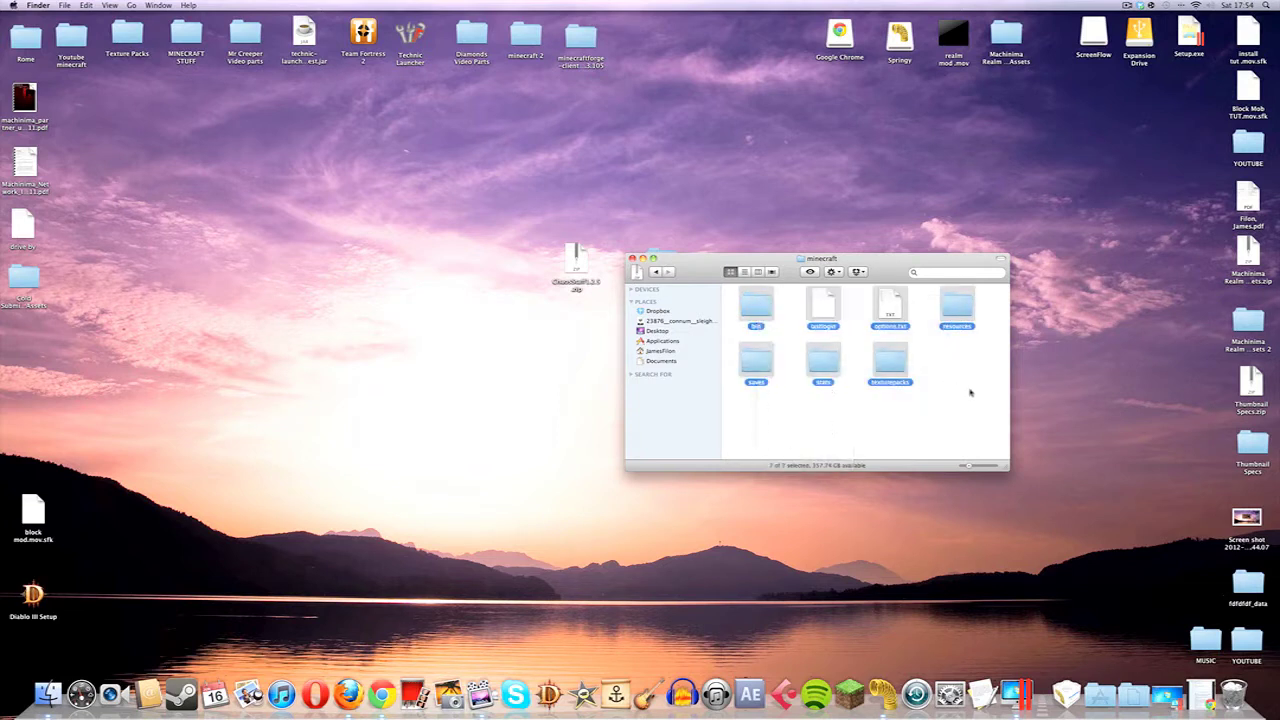
pyautogui.click(835, 339)
pyautogui.click(716, 310)
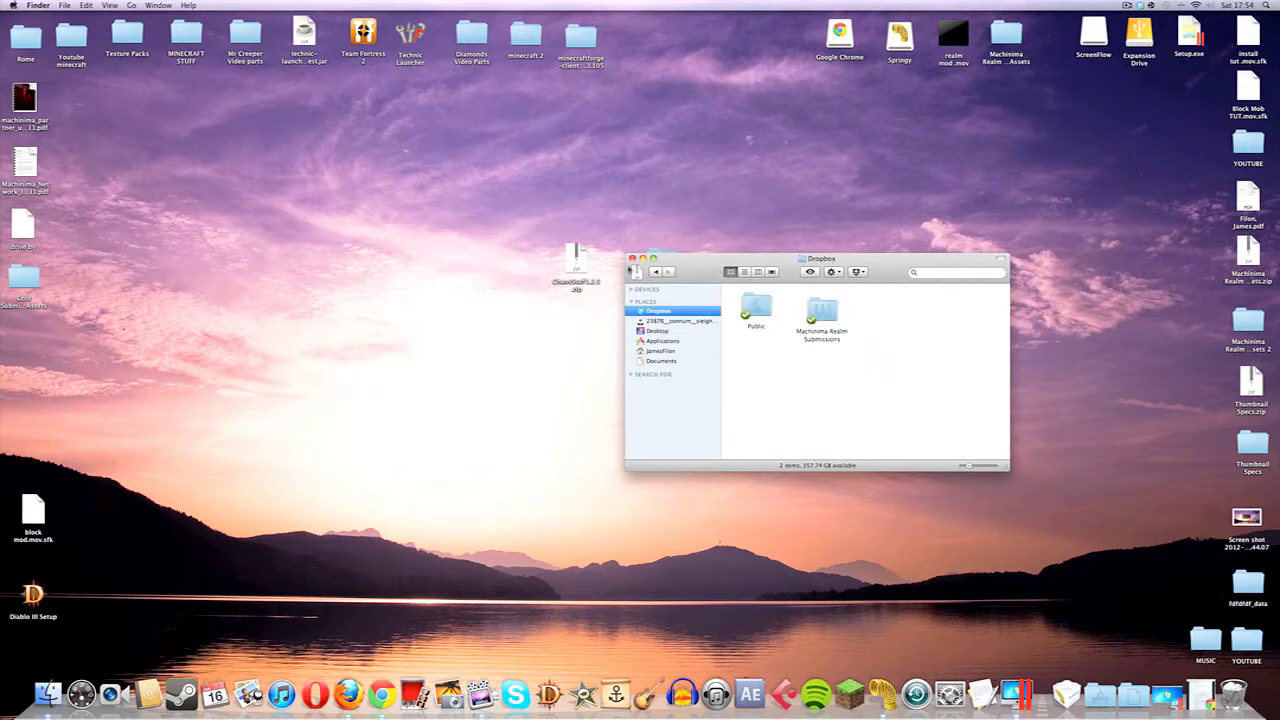
pyautogui.click(632, 258)
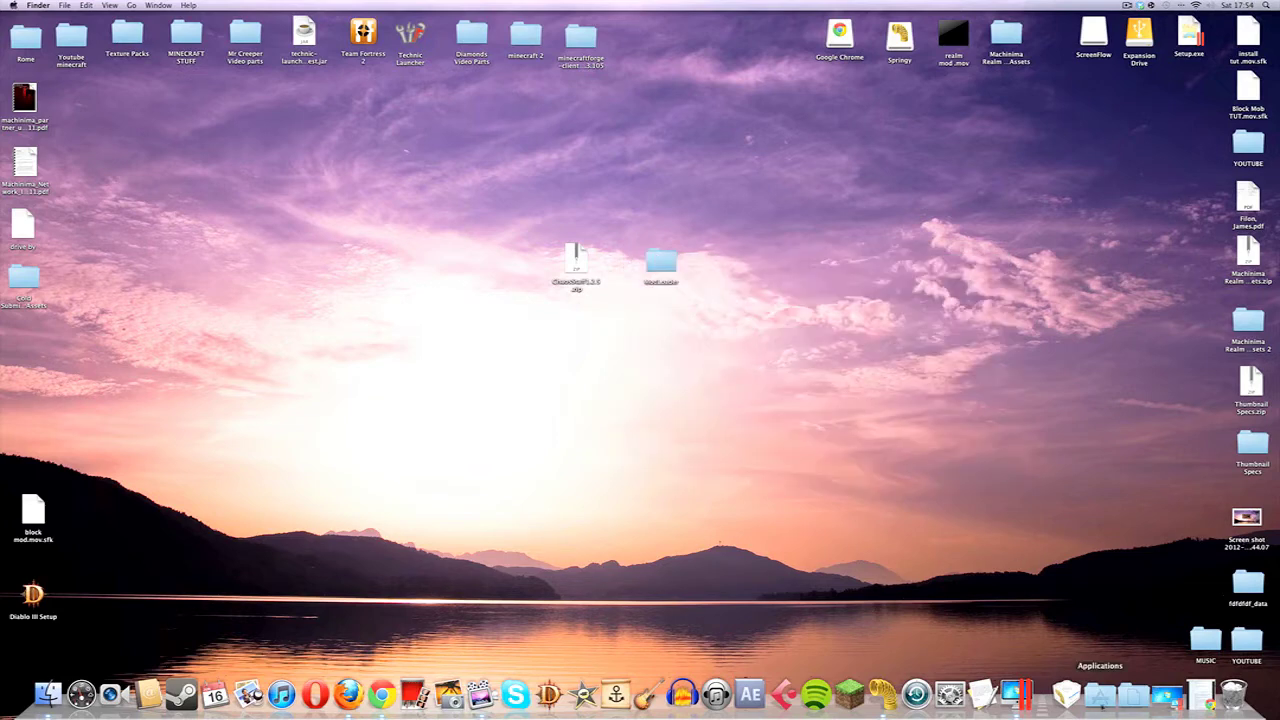
# Step: Open a new Finder window and go to the home folder's Library/Application Support/minecraft/bin folder
pyautogui.click(1100, 694)
pyautogui.click(932, 533)
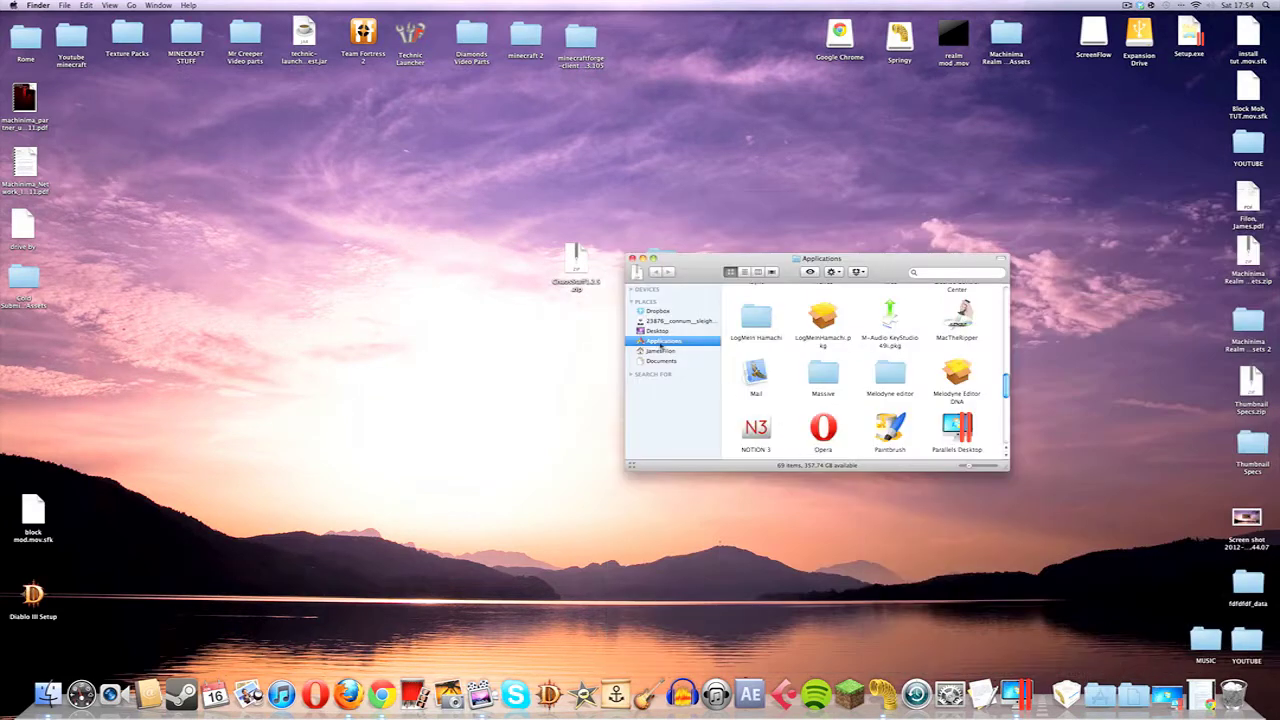
pyautogui.click(660, 351)
pyautogui.doubleClick(957, 310)
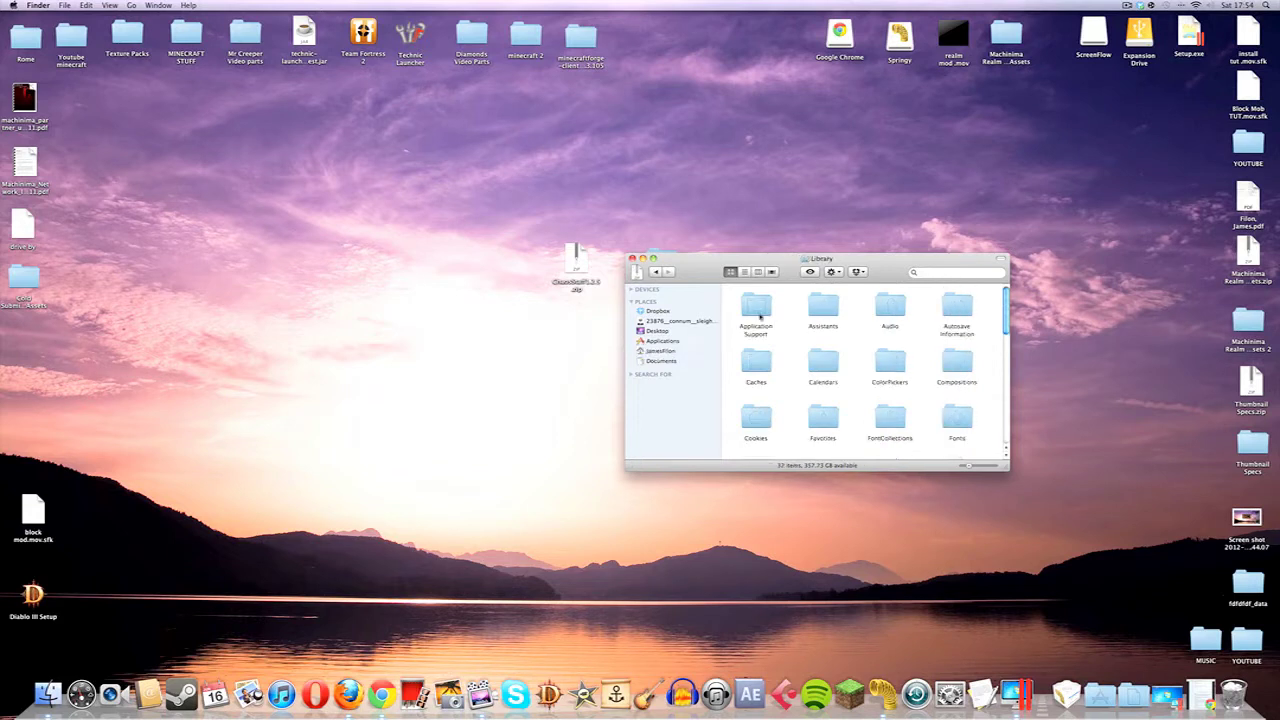
pyautogui.doubleClick(756, 311)
pyautogui.doubleClick(823, 384)
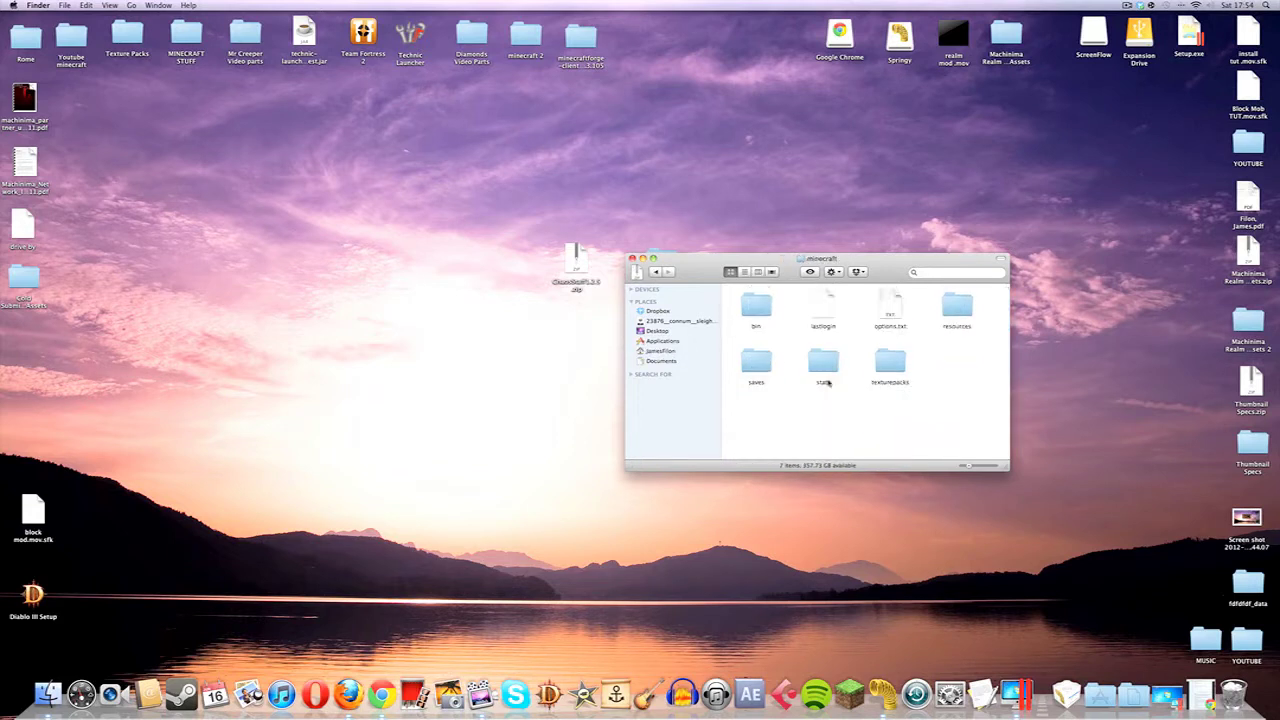
pyautogui.doubleClick(755, 308)
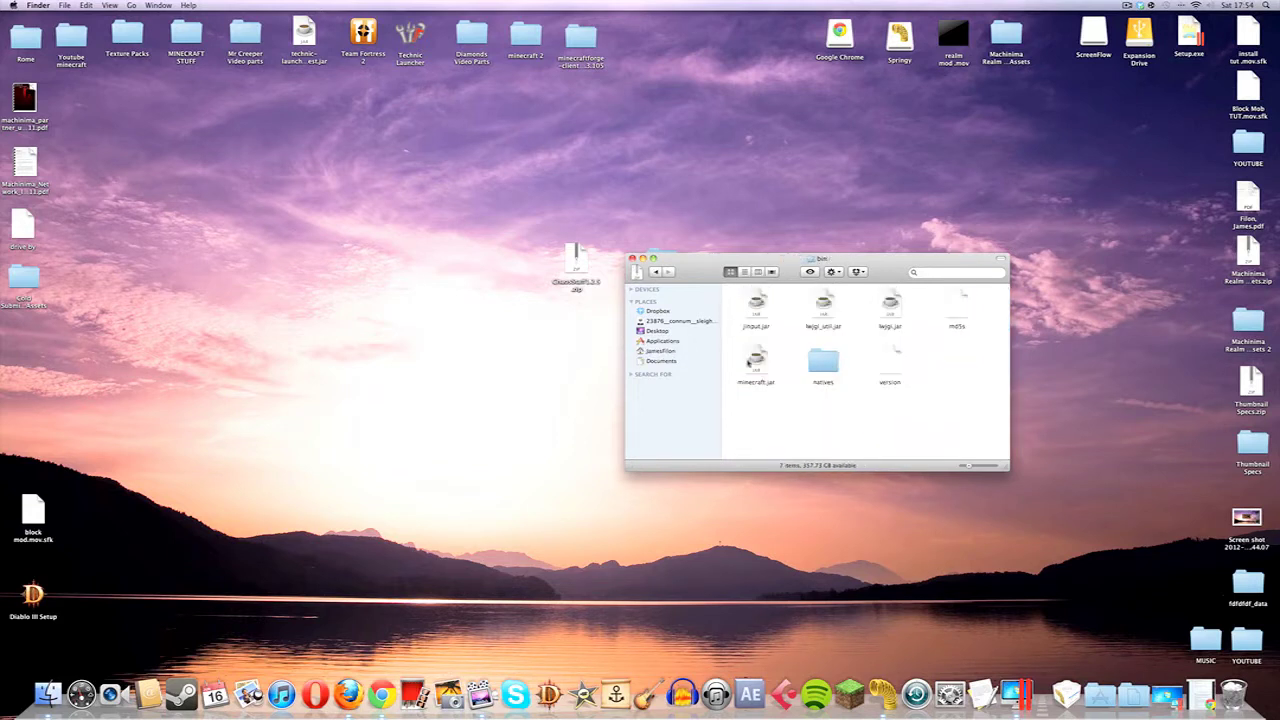
# Step: Open minecraft.jar from the bin folder in Springy
pyautogui.click(755, 366)
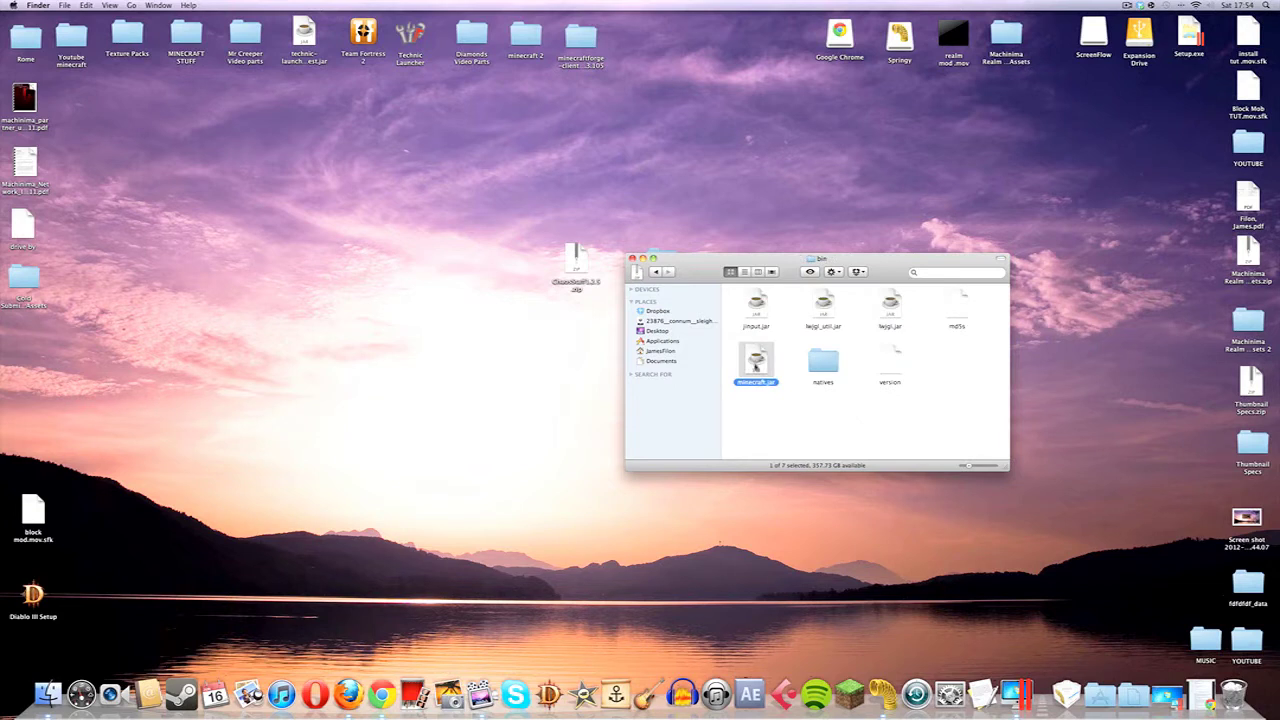
pyautogui.rightClick(757, 382)
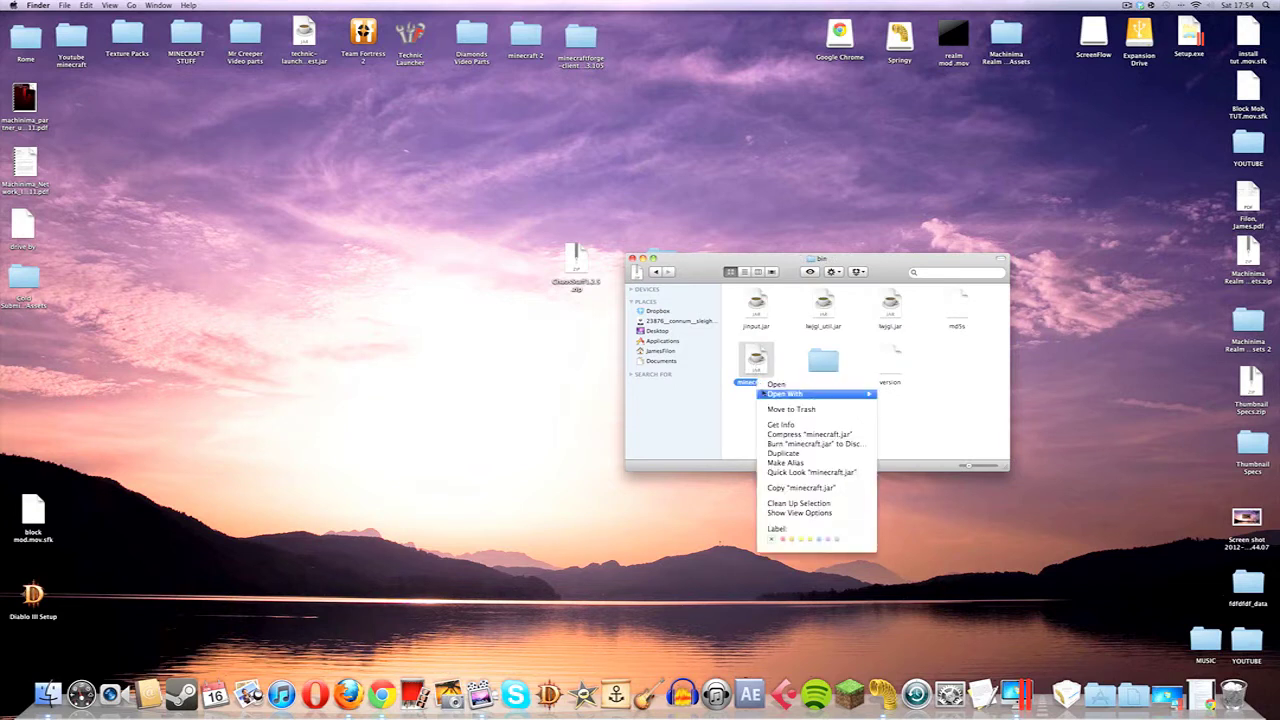
pyautogui.moveTo(775, 396)
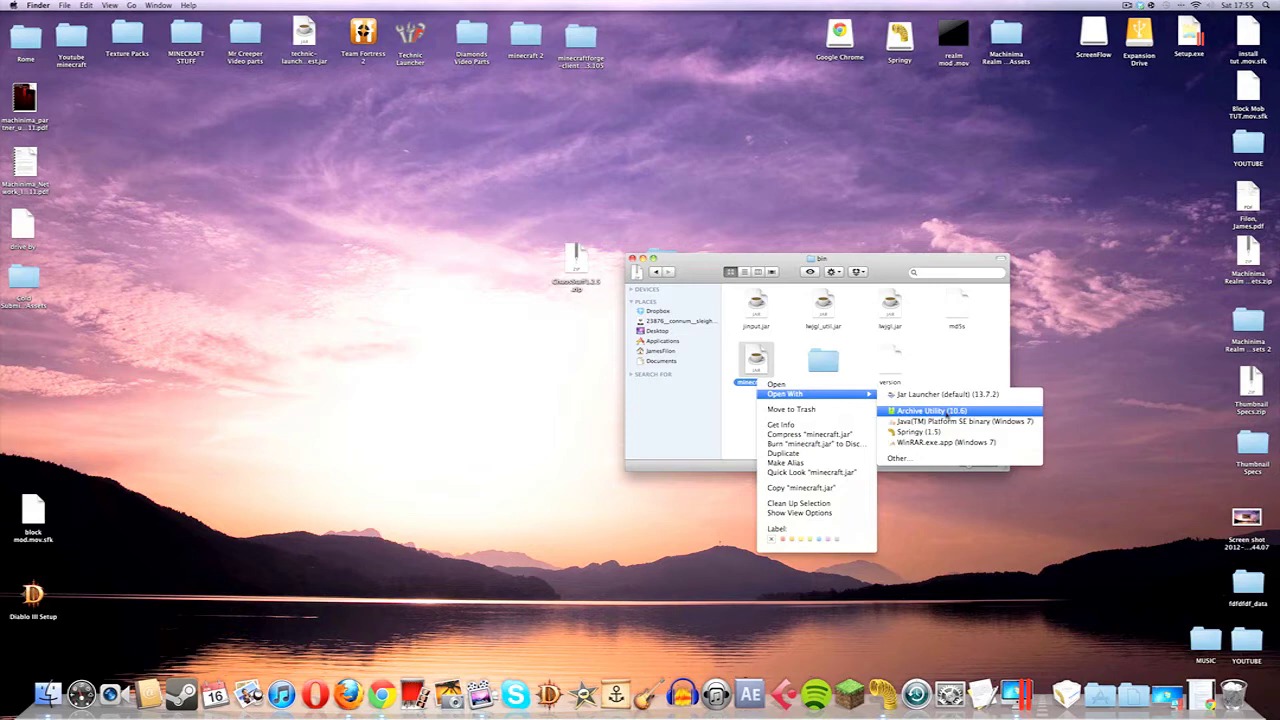
pyautogui.click(946, 433)
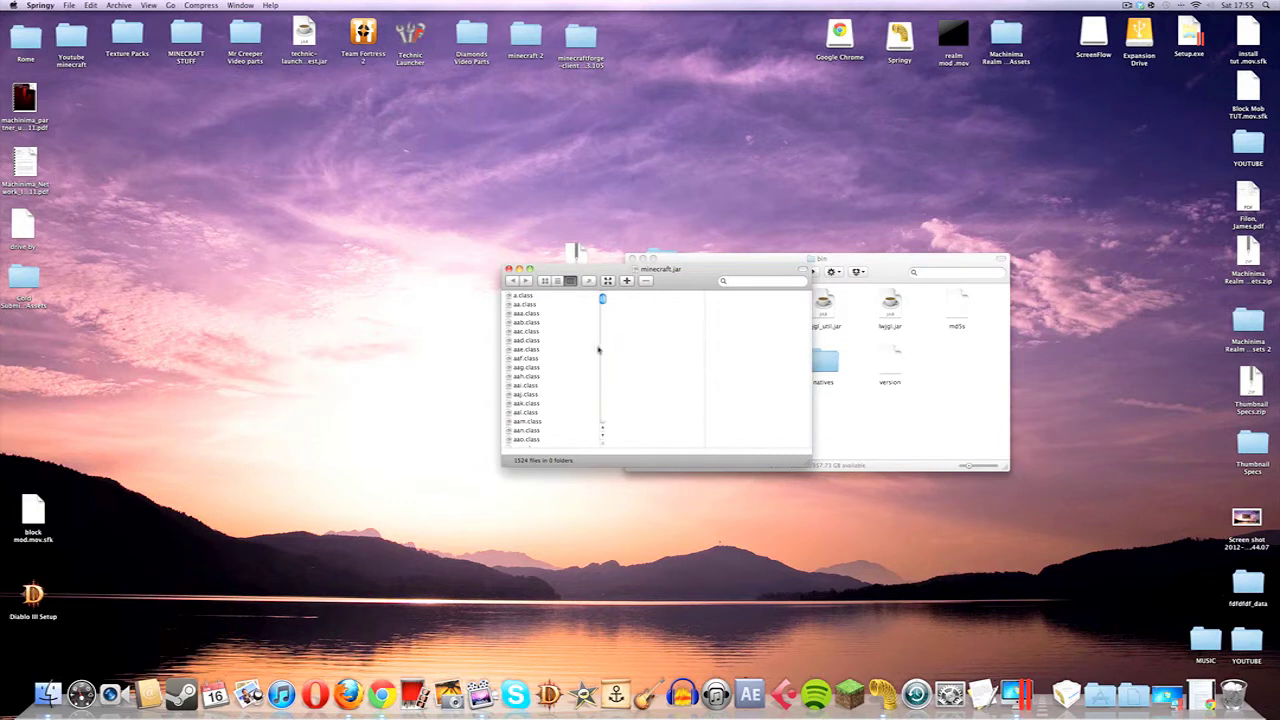
# Step: Move the archive and bin windows clear of the desktop's ModLoader folder and open that folder
pyautogui.moveTo(596, 278); pyautogui.dragTo(593, 296)
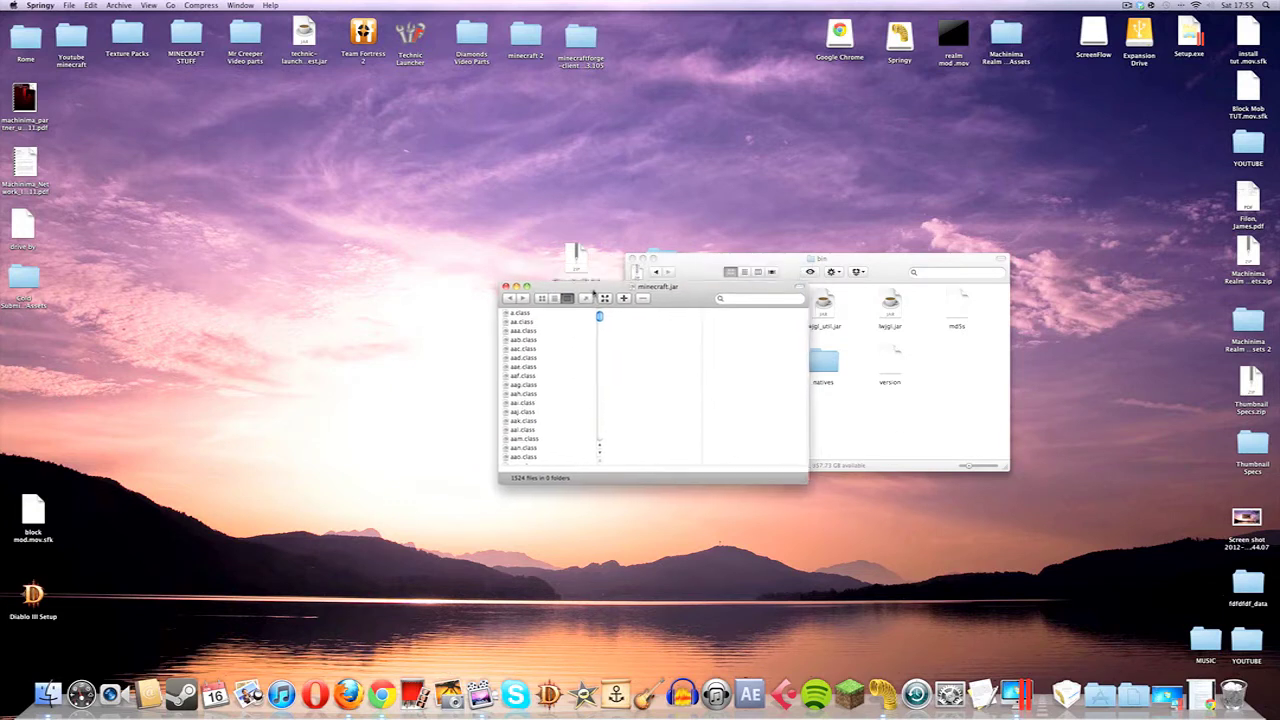
pyautogui.click(718, 262)
pyautogui.moveTo(714, 268); pyautogui.dragTo(829, 262)
pyautogui.click(661, 262)
pyautogui.doubleClick(661, 262)
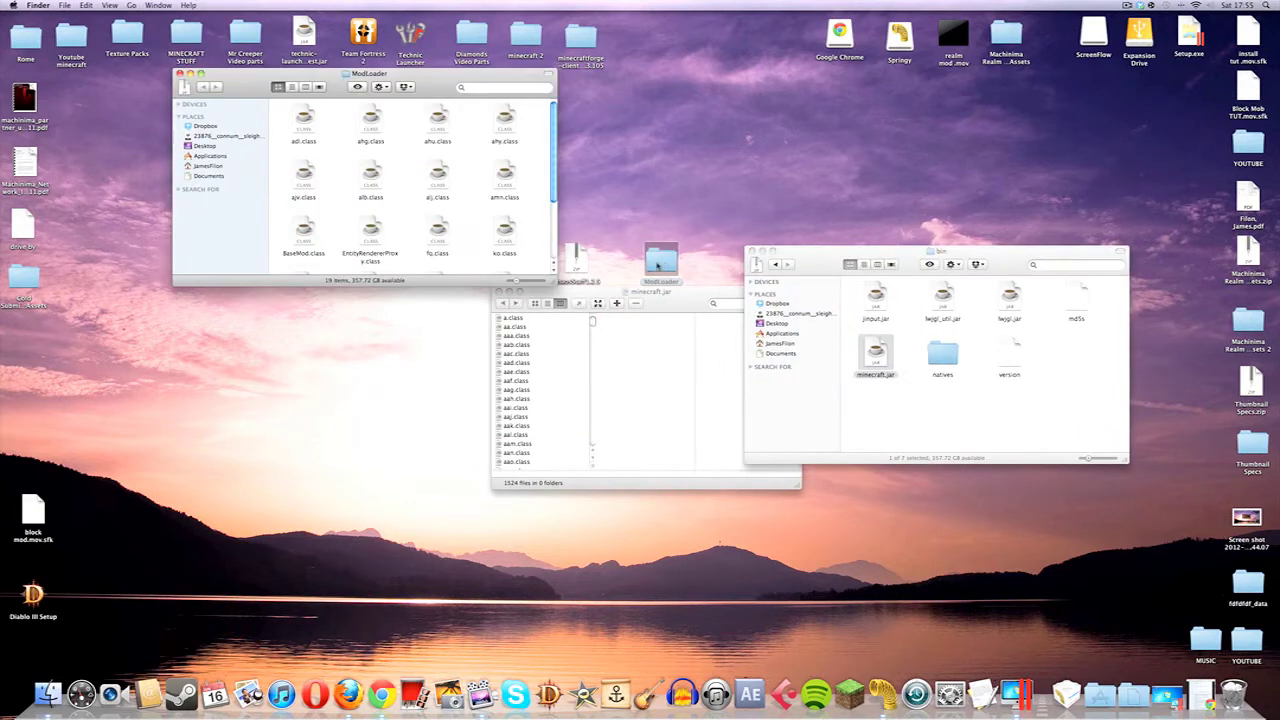
# Step: Add all the ModLoader class files to the minecraft.jar archive, overwriting every existing item with the same name
pyautogui.scroll(-4, 303, 125)
pyautogui.moveTo(278, 112); pyautogui.dragTo(510, 340)
pyautogui.click(687, 550)
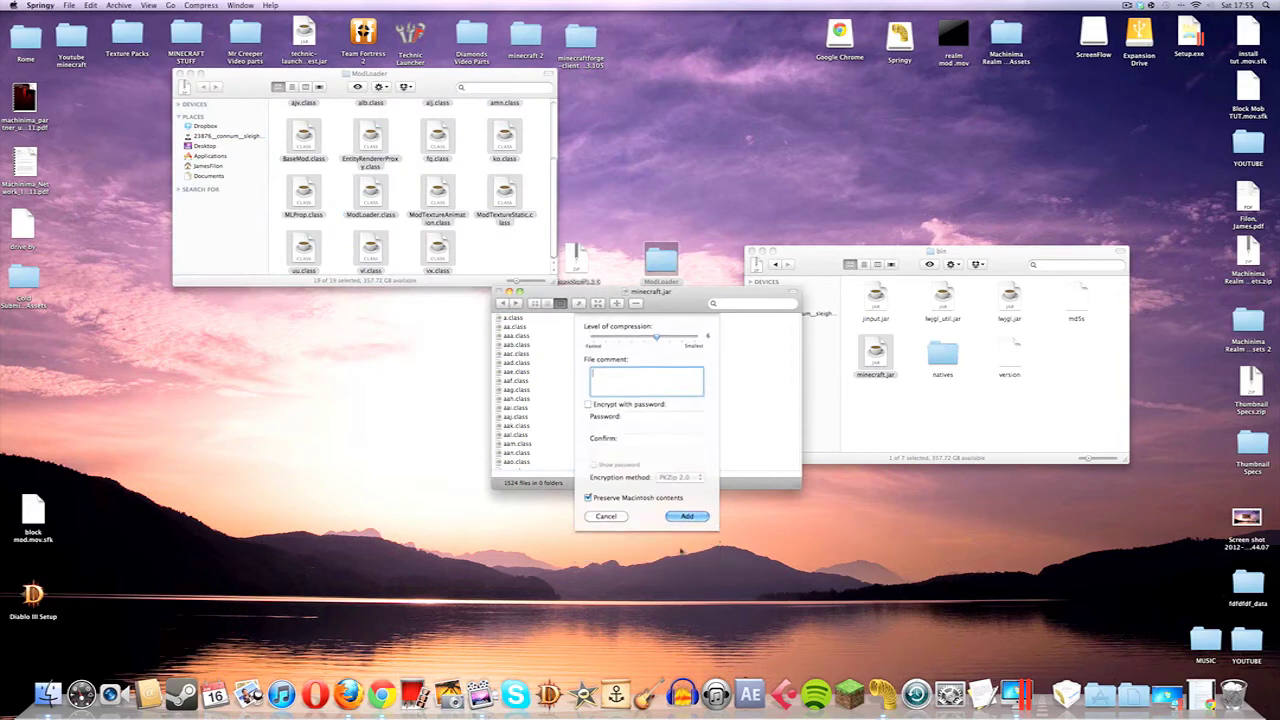
pyautogui.click(586, 367)
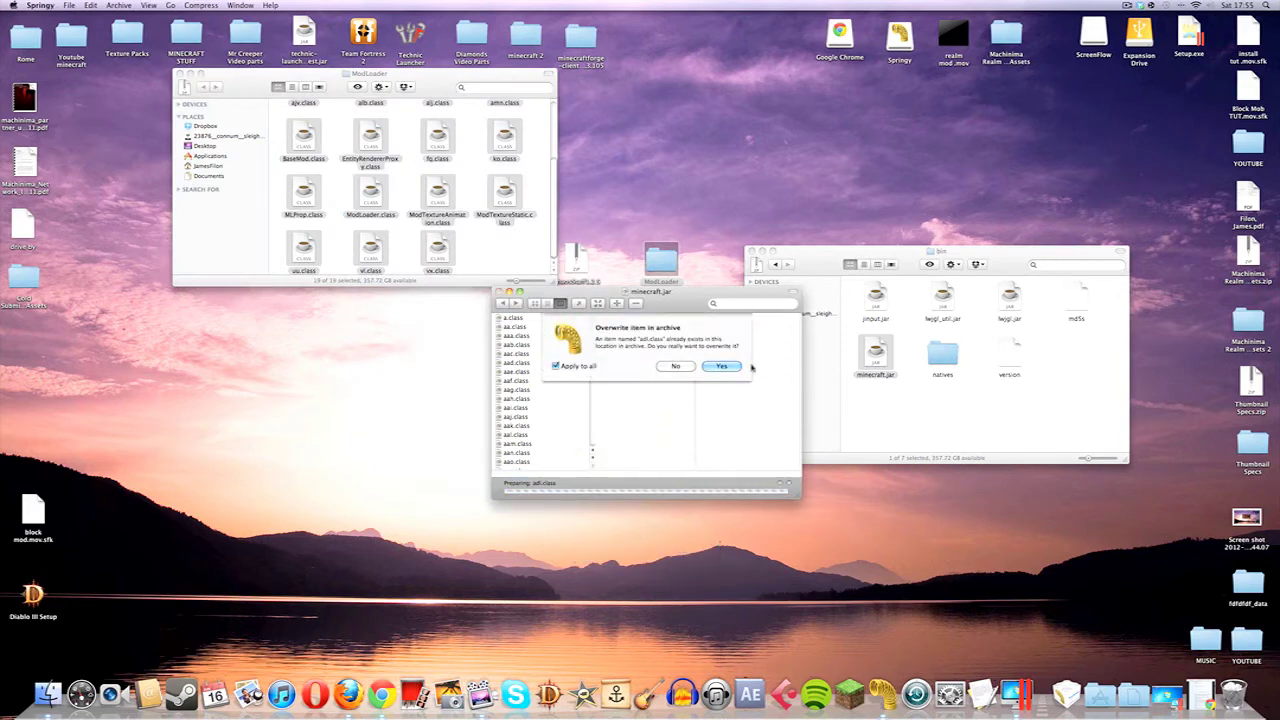
pyautogui.click(721, 366)
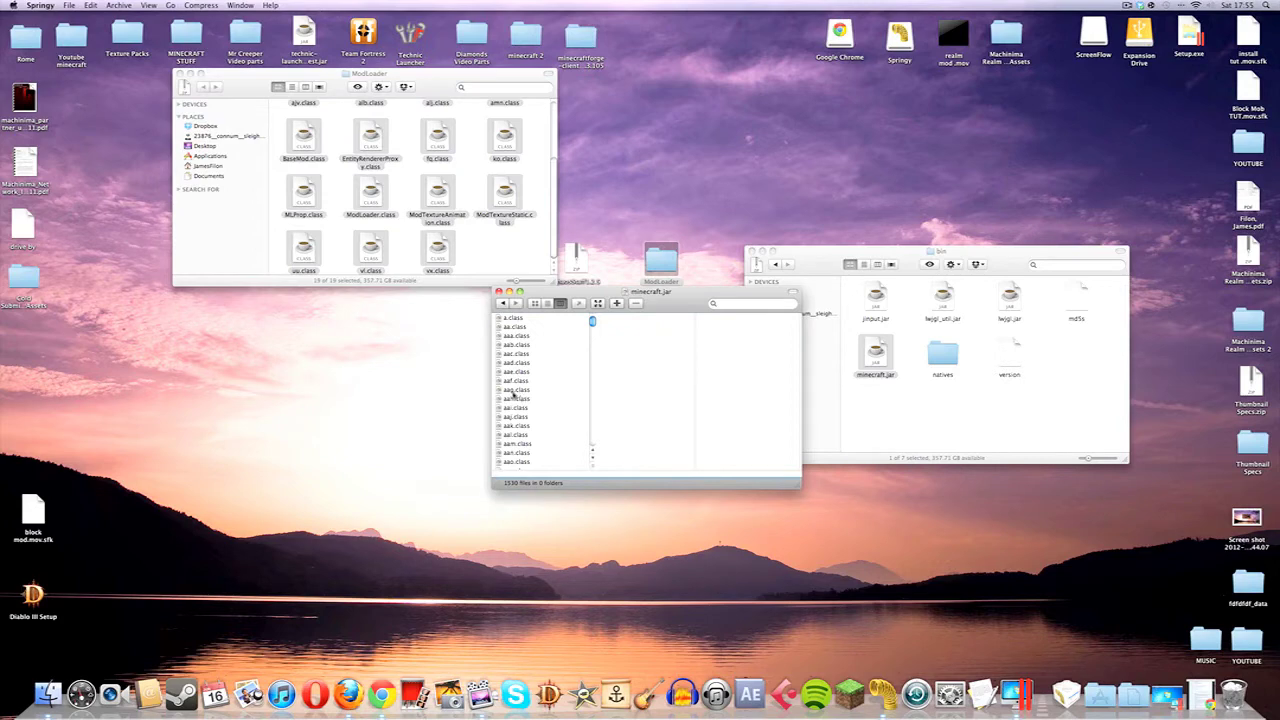
# Step: Delete the META-INF folder from minecraft.jar and close the archive
pyautogui.click(514, 390)
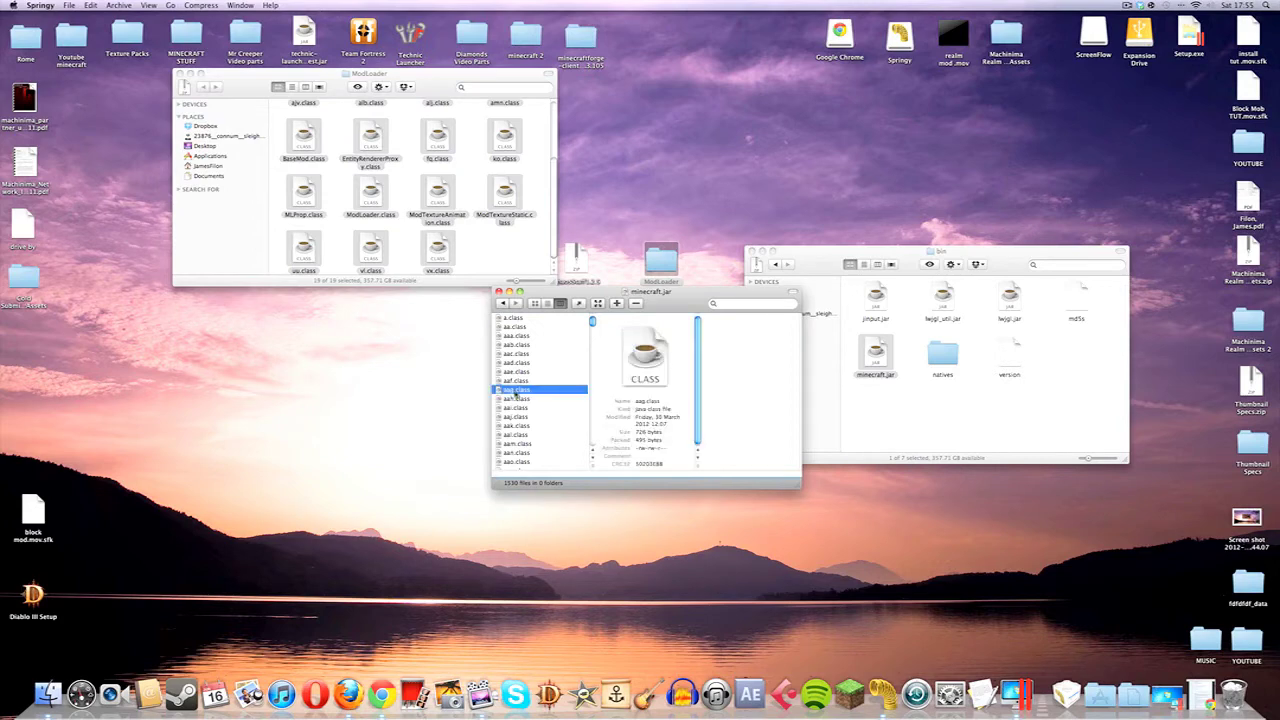
pyautogui.press('m')
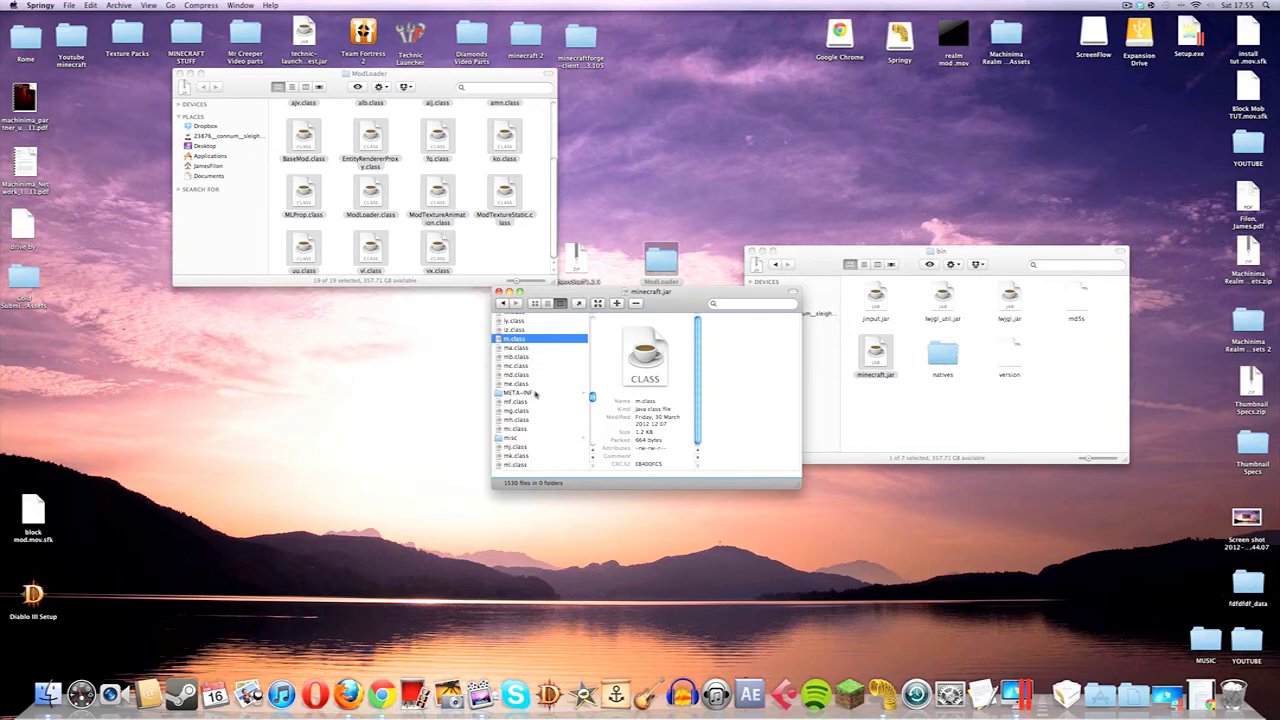
pyautogui.click(535, 393)
pyautogui.rightClick(535, 393)
pyautogui.click(561, 441)
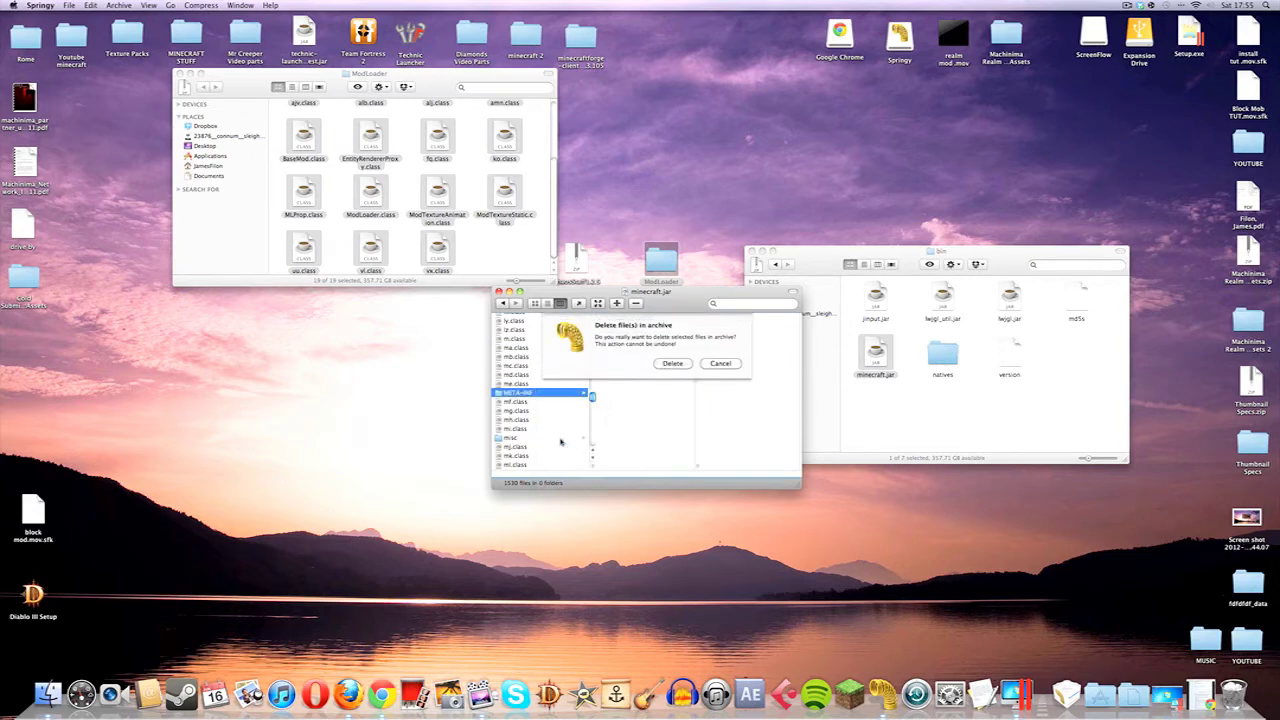
pyautogui.click(672, 363)
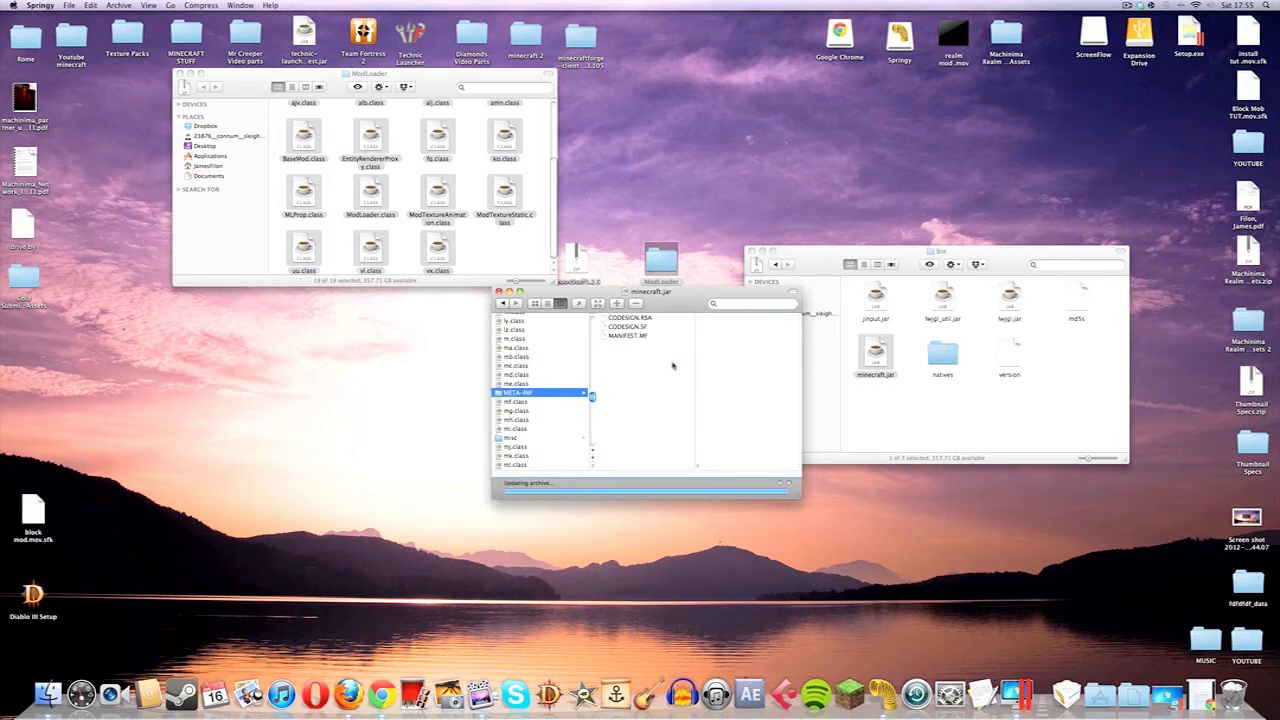
pyautogui.click(498, 291)
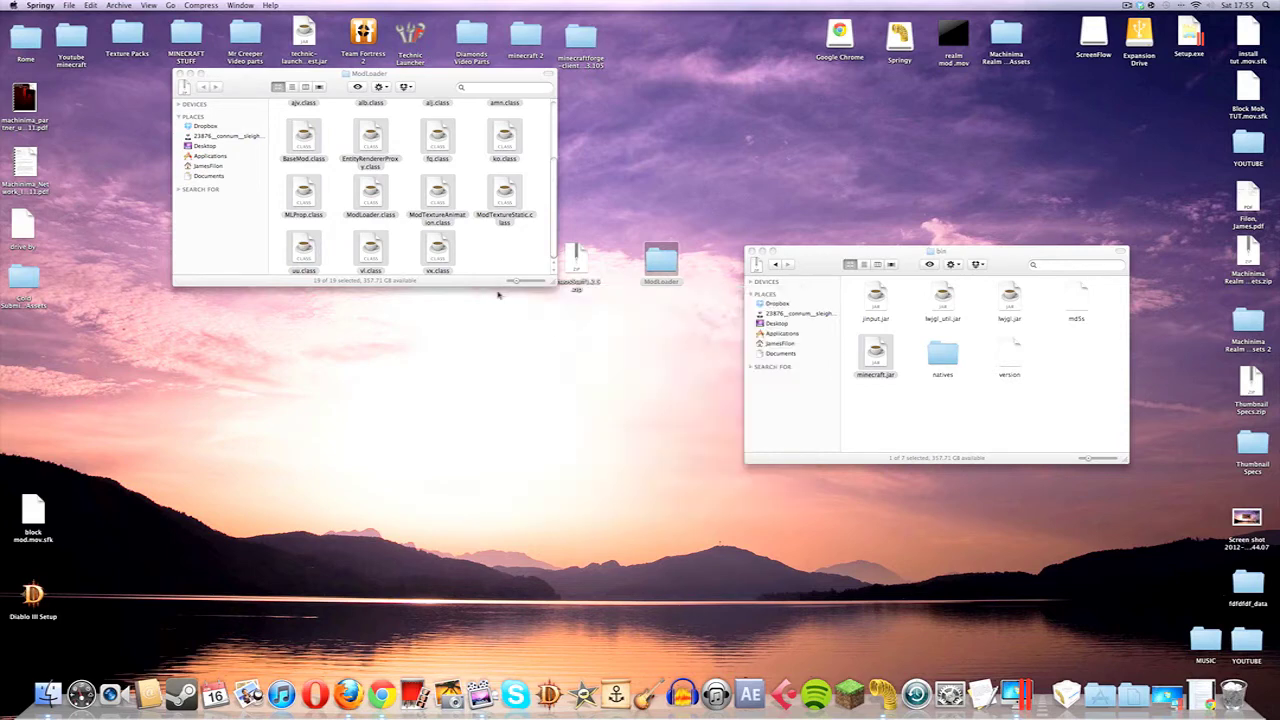
# Step: Close the ModLoader window, go back from bin to the minecraft folder and create a folder named mods there
pyautogui.click(179, 74)
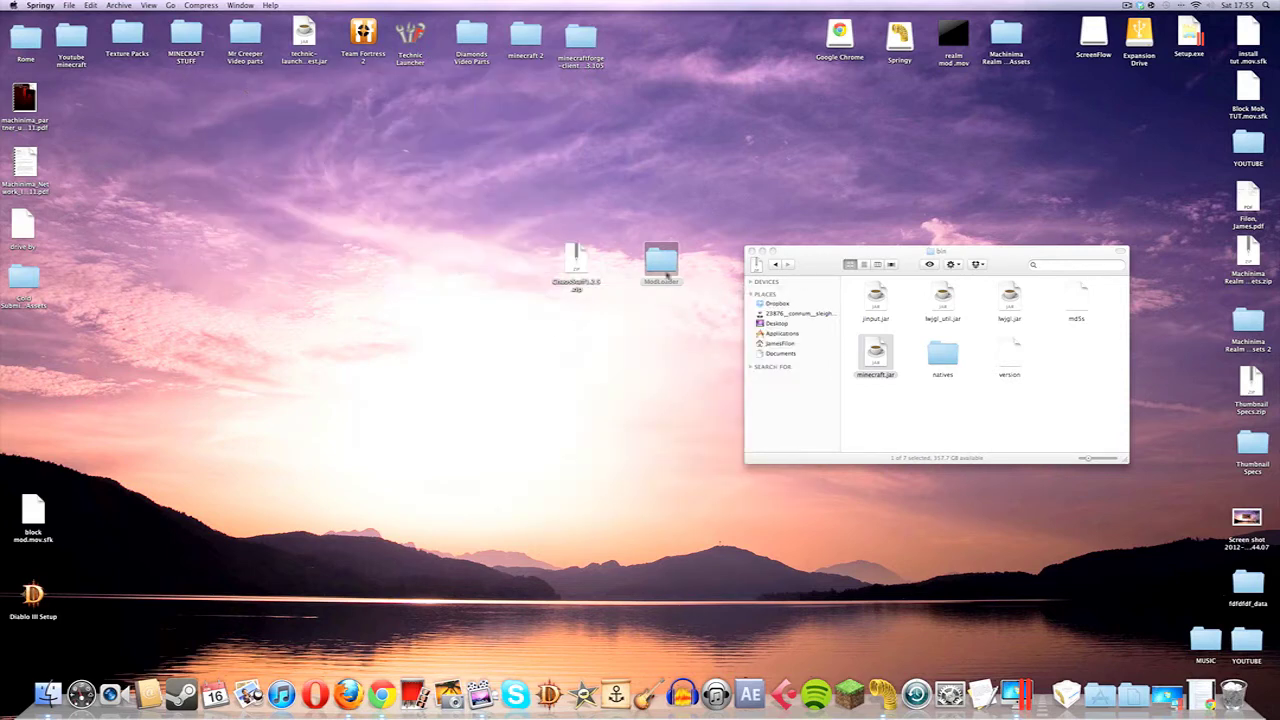
pyautogui.click(779, 265)
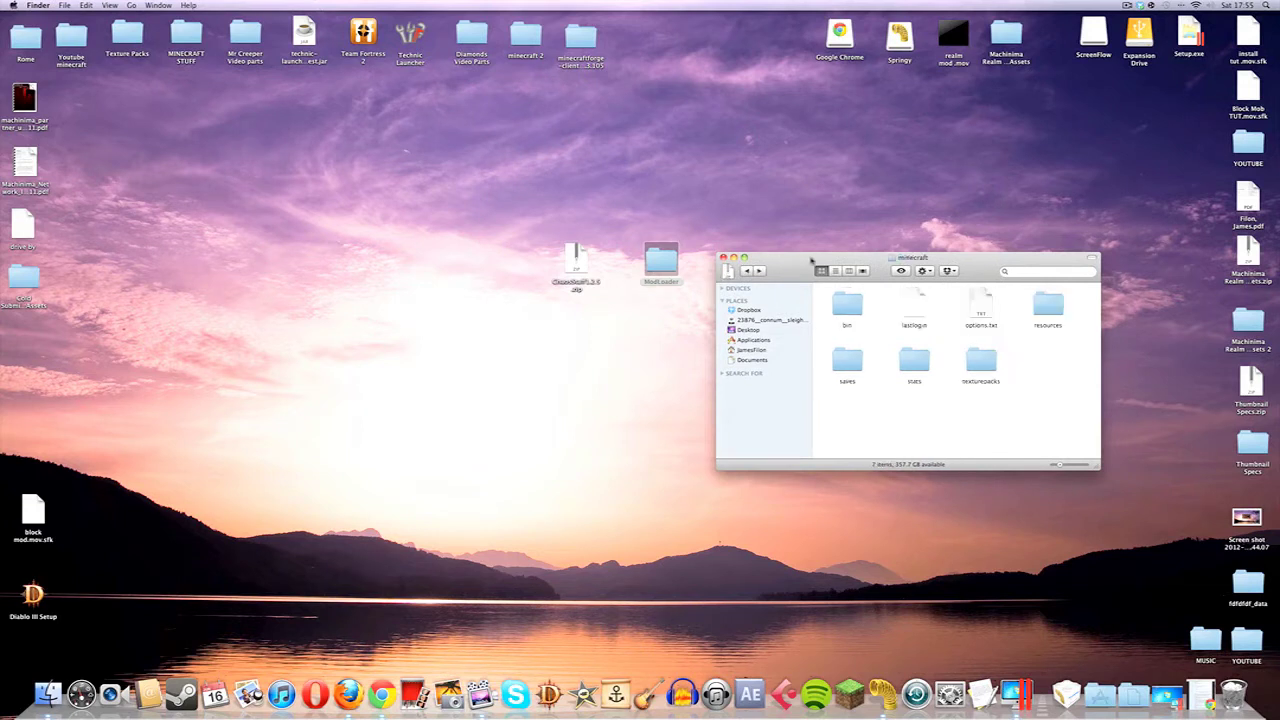
pyautogui.moveTo(812, 259); pyautogui.dragTo(553, 329)
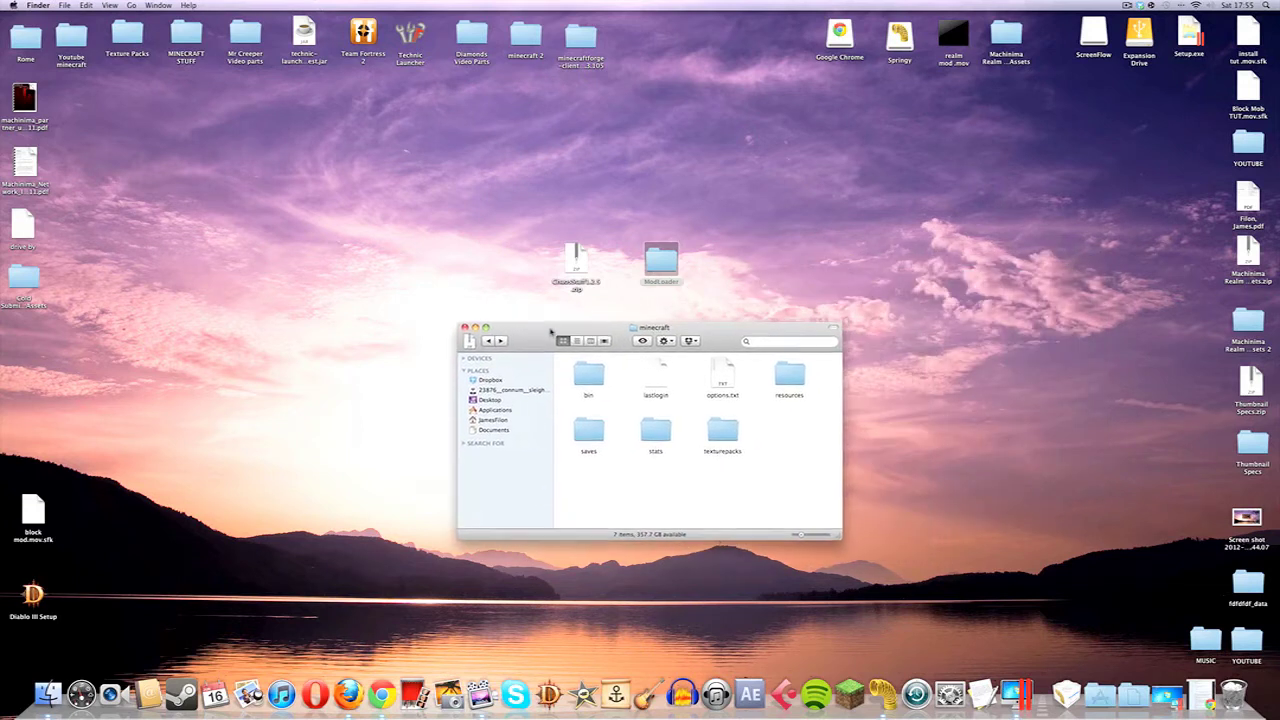
pyautogui.rightClick(781, 450)
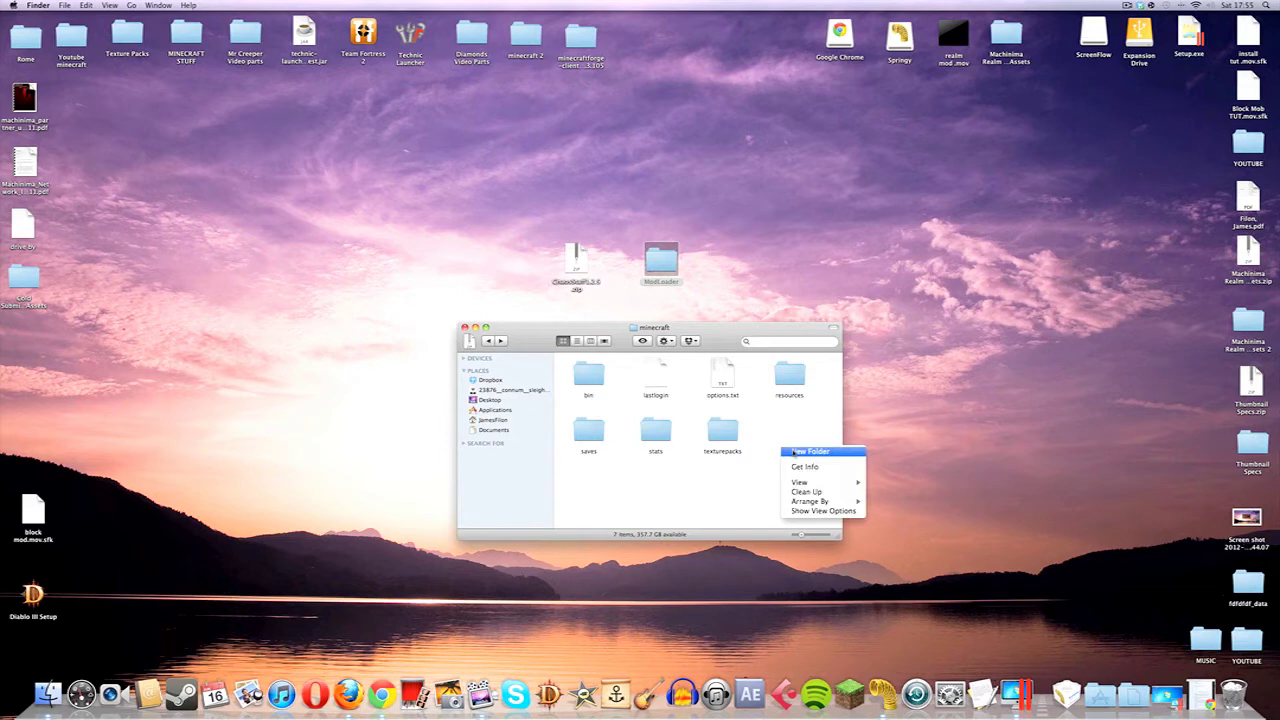
pyautogui.click(810, 452)
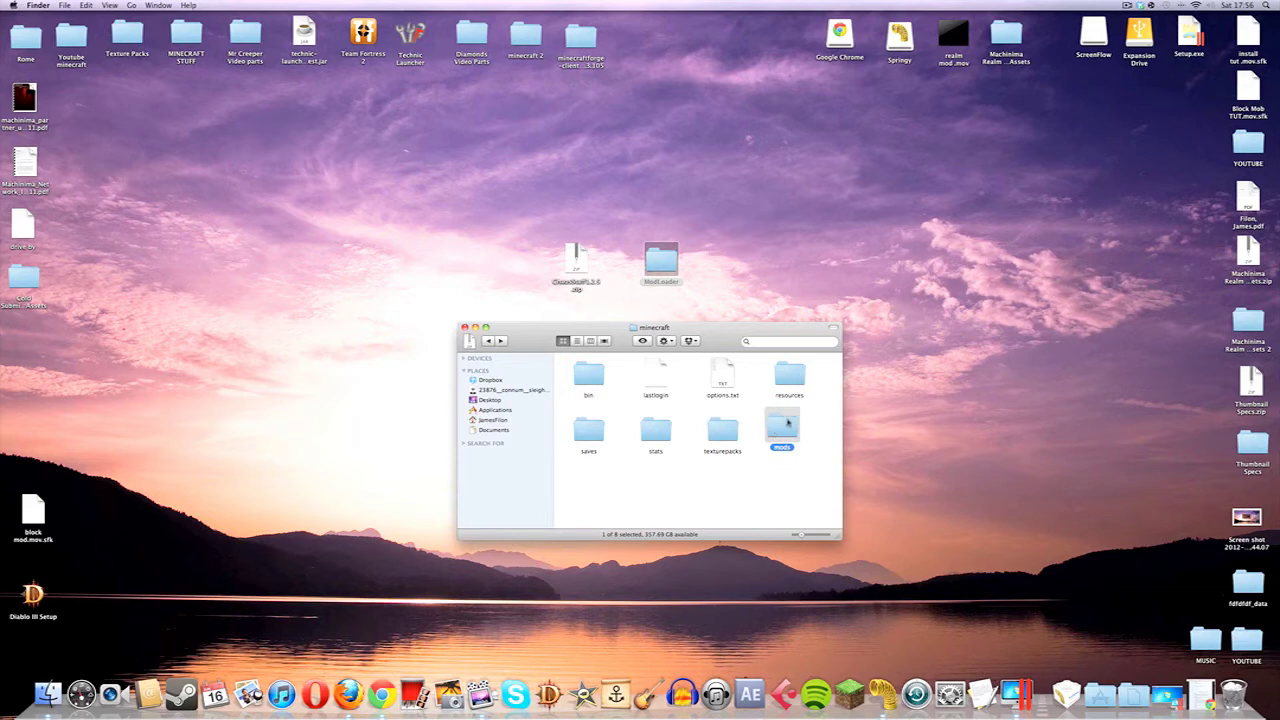
pyautogui.click(763, 471)
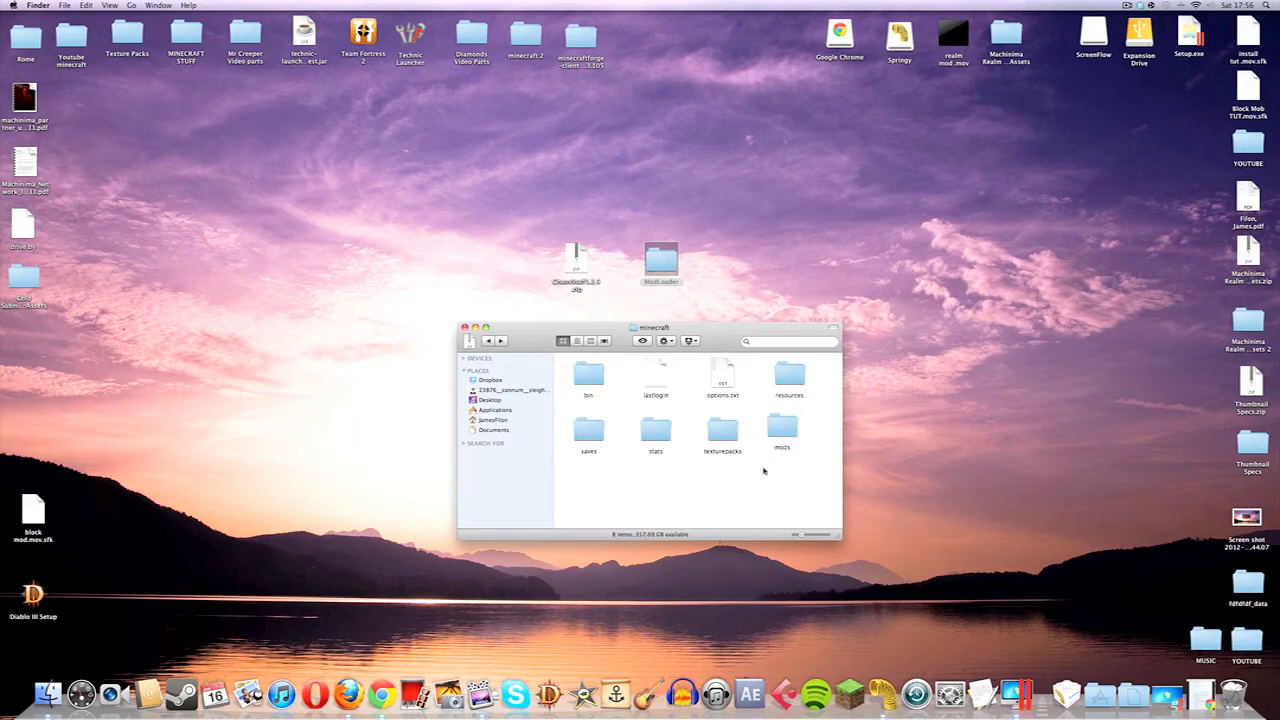
# Step: Move the Chaos Staff zip from the desktop into the mods folder and close the Finder window
pyautogui.doubleClick(783, 428)
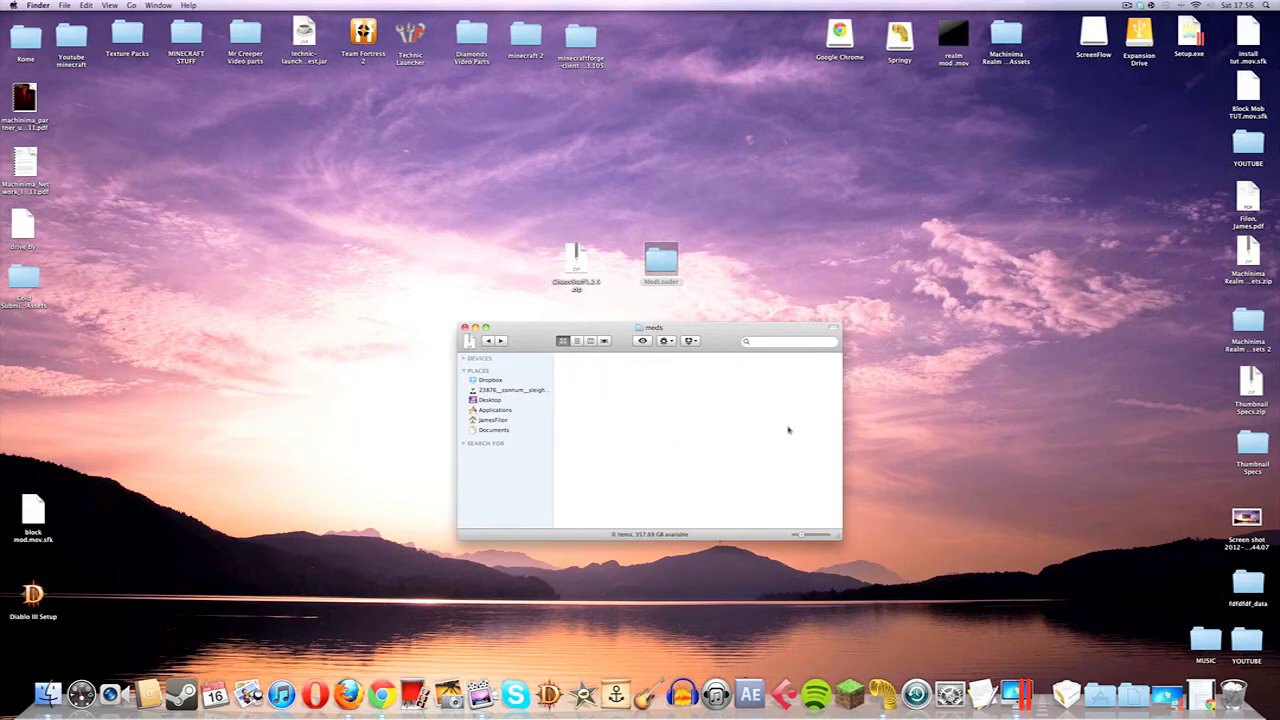
pyautogui.moveTo(576, 265); pyautogui.dragTo(638, 420)
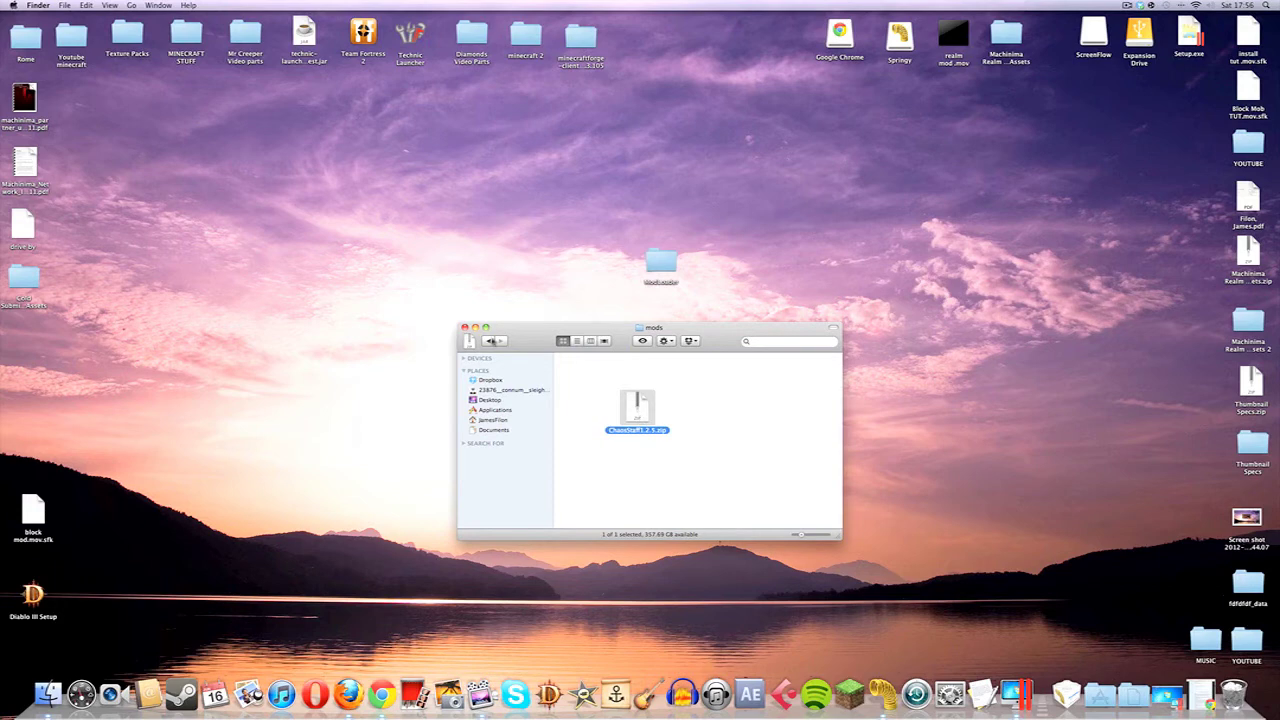
pyautogui.click(465, 328)
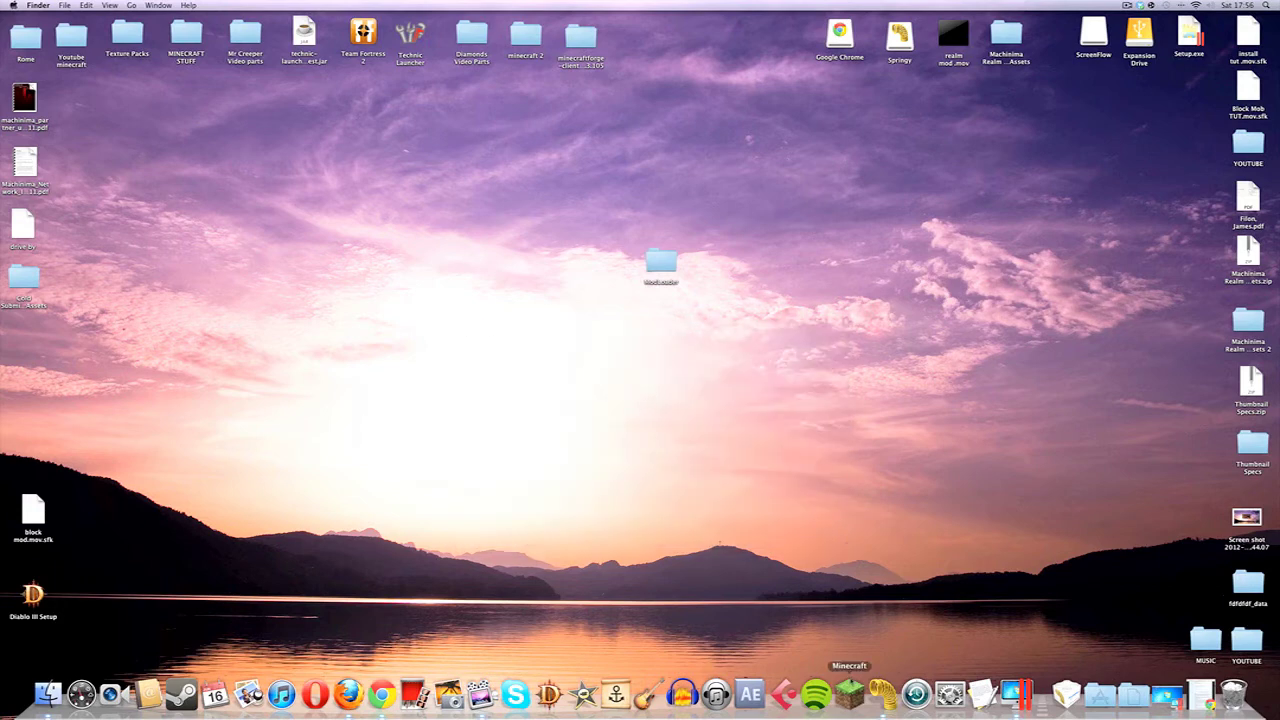
# Step: Launch Minecraft and log in with the account password
pyautogui.click(850, 690)
pyautogui.click(727, 449)
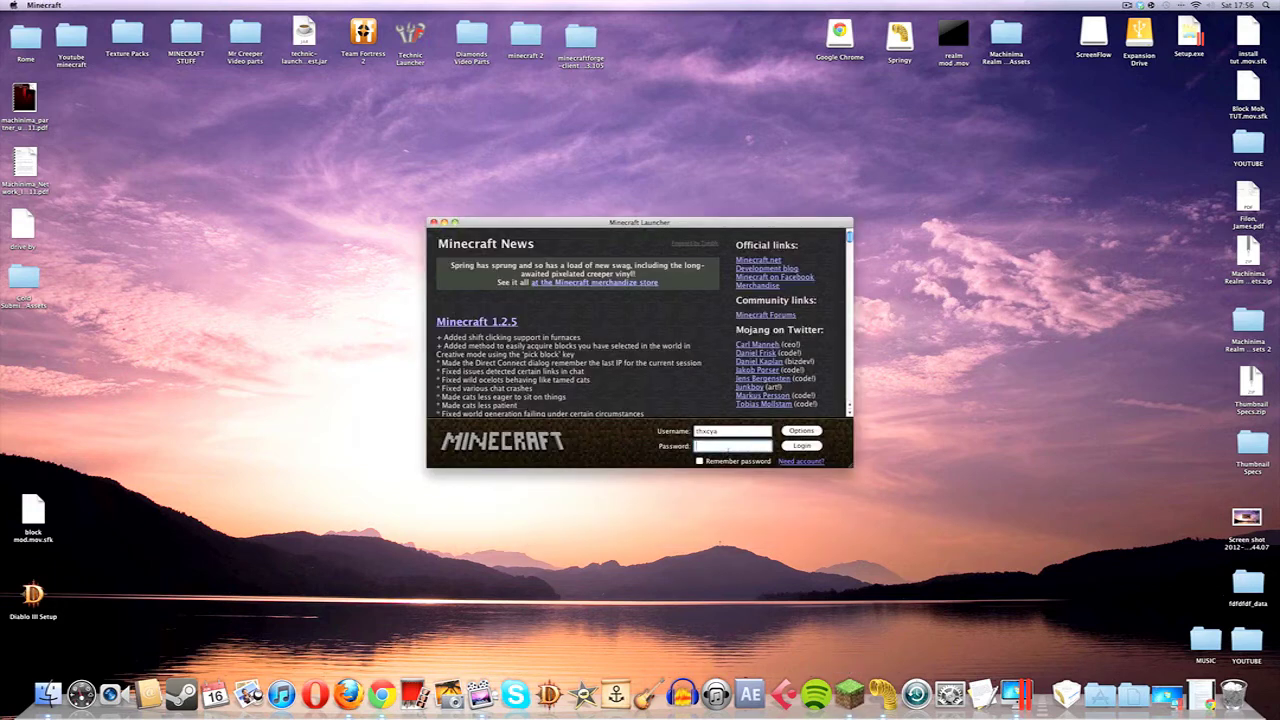
pyautogui.press('Return')
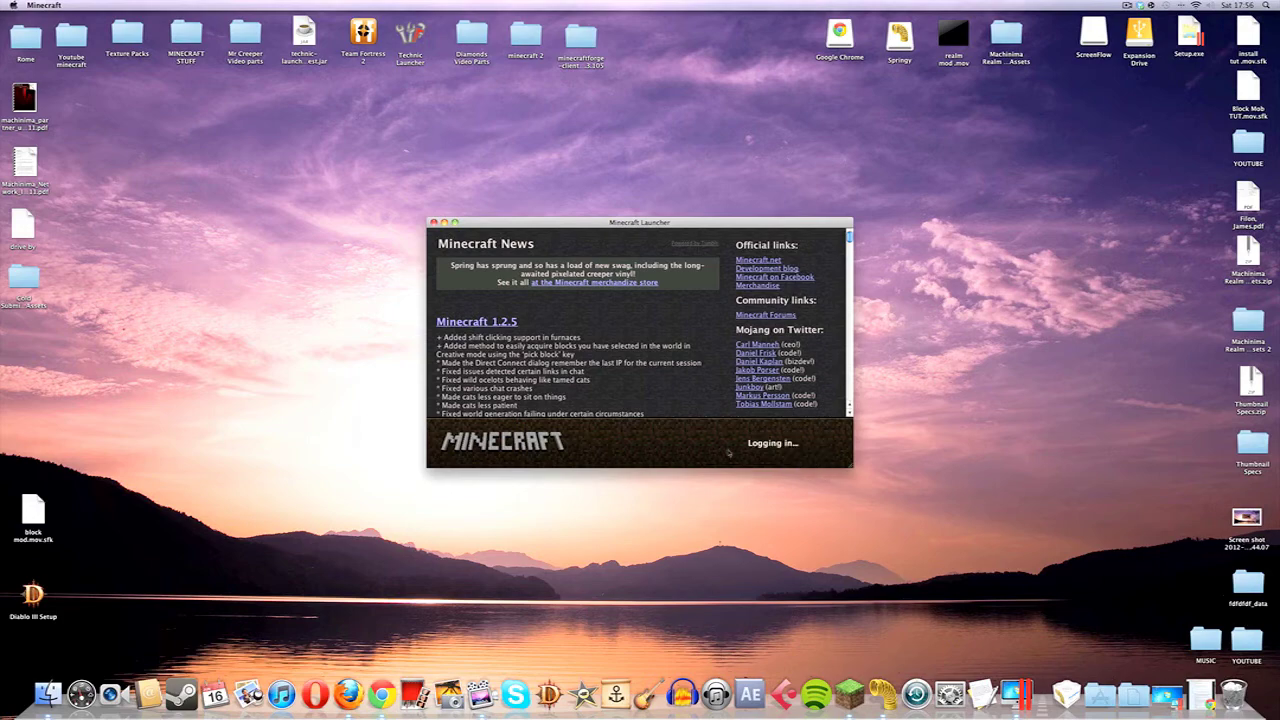
# Step: Enlarge the Minecraft window and create a new singleplayer world named New World in Creative game mode
pyautogui.moveTo(587, 228); pyautogui.dragTo(298, 79)
pyautogui.moveTo(562, 317); pyautogui.dragTo(1174, 650)
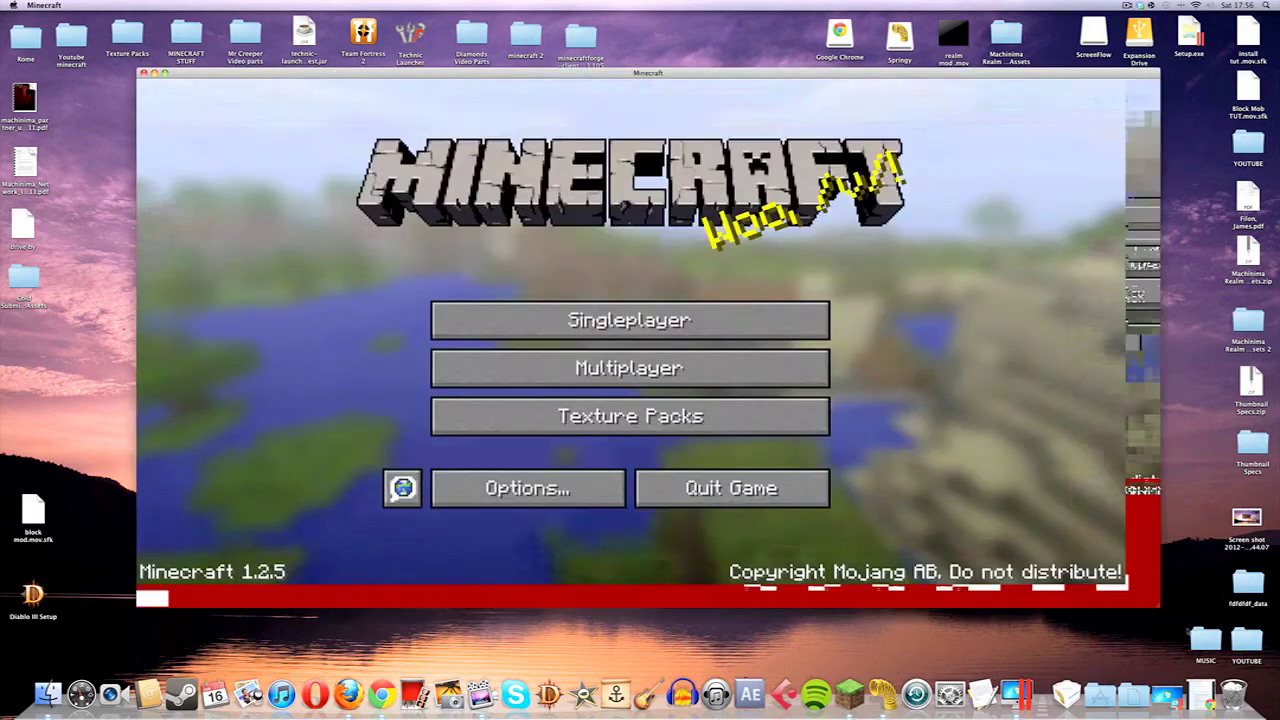
pyautogui.click(713, 340)
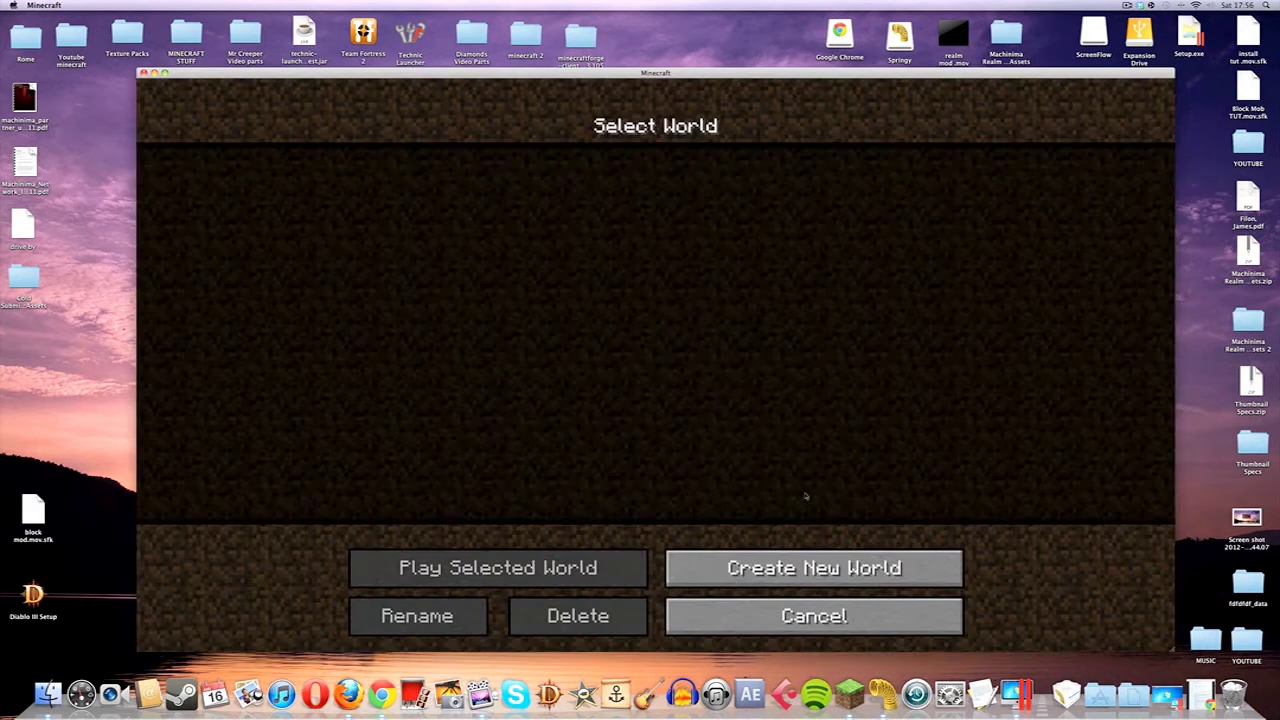
pyautogui.click(800, 567)
pyautogui.click(718, 310)
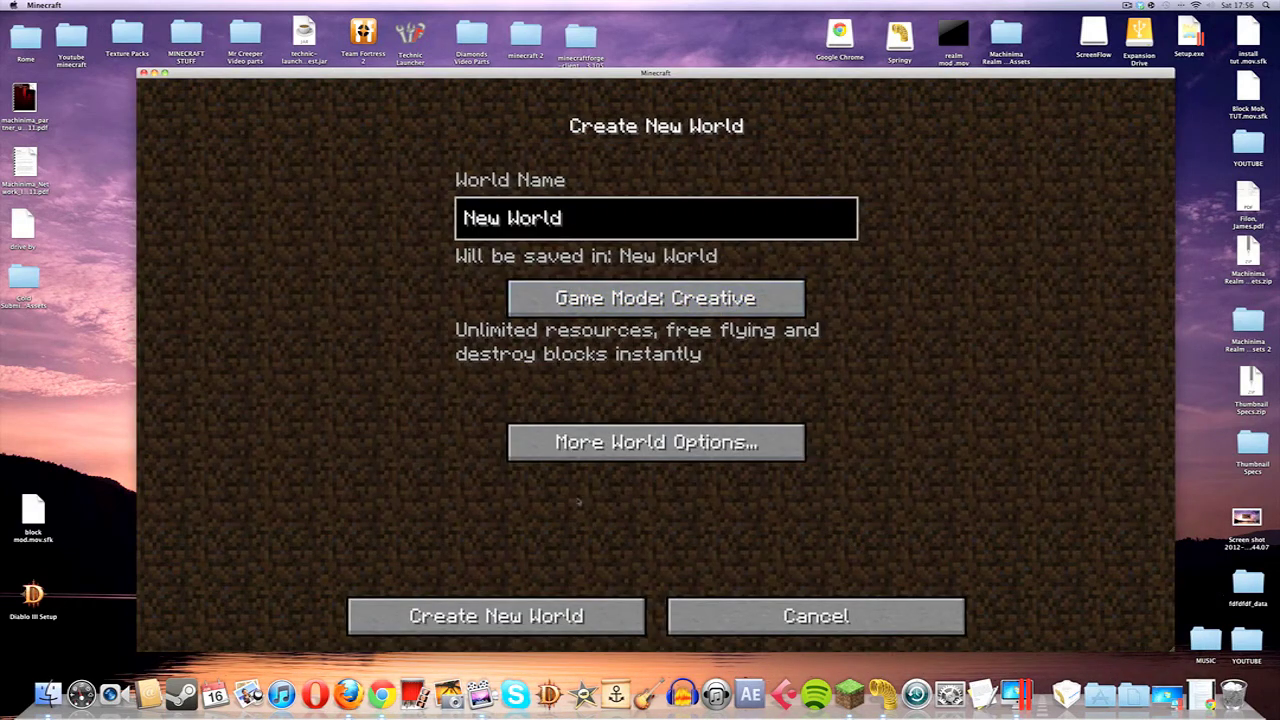
pyautogui.click(496, 616)
pyautogui.moveTo(536, 73); pyautogui.dragTo(513, 68)
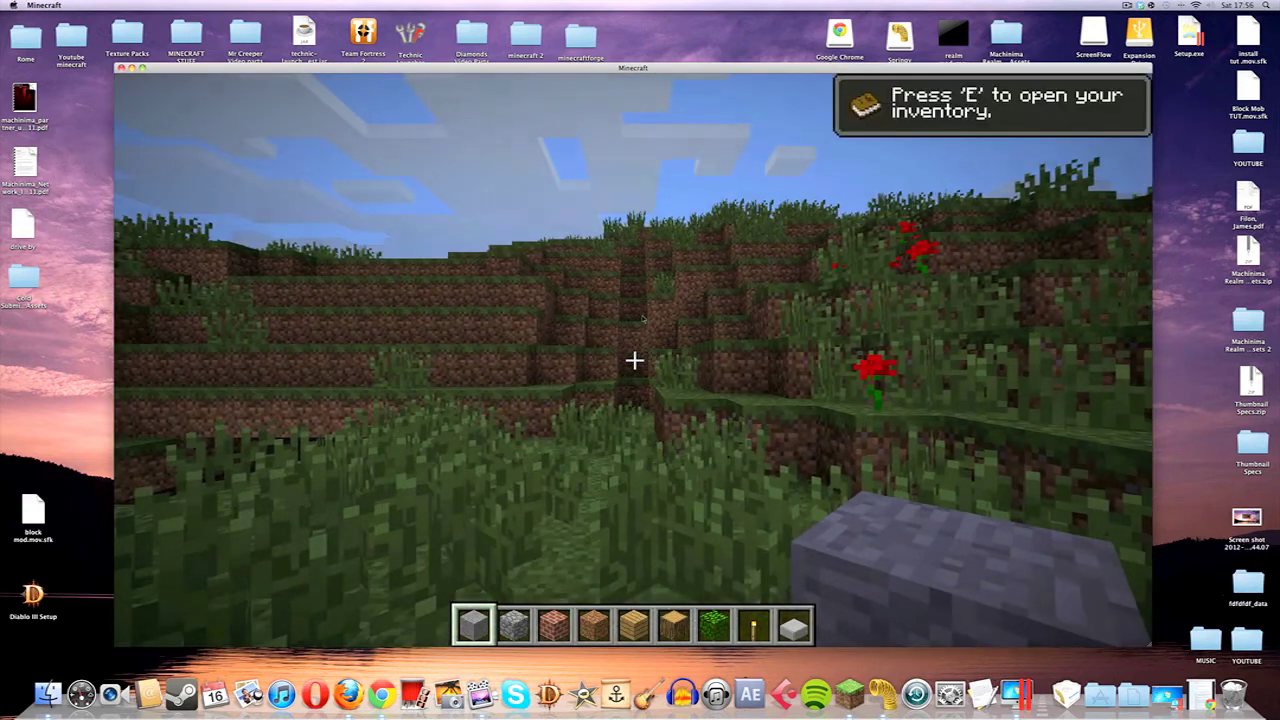
# Step: Put the Chaos Staff in the first hotbar slot from the creative inventory and try it out while moving around the world
pyautogui.press('e')
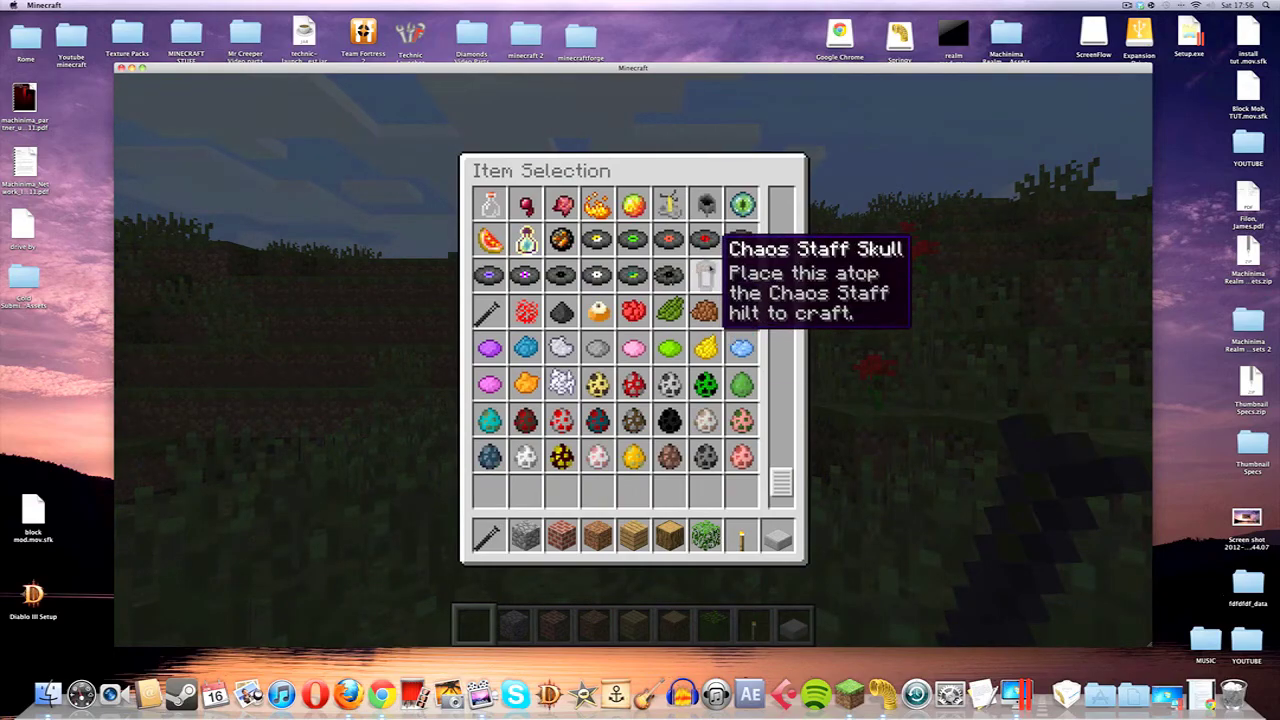
pyautogui.press('e')
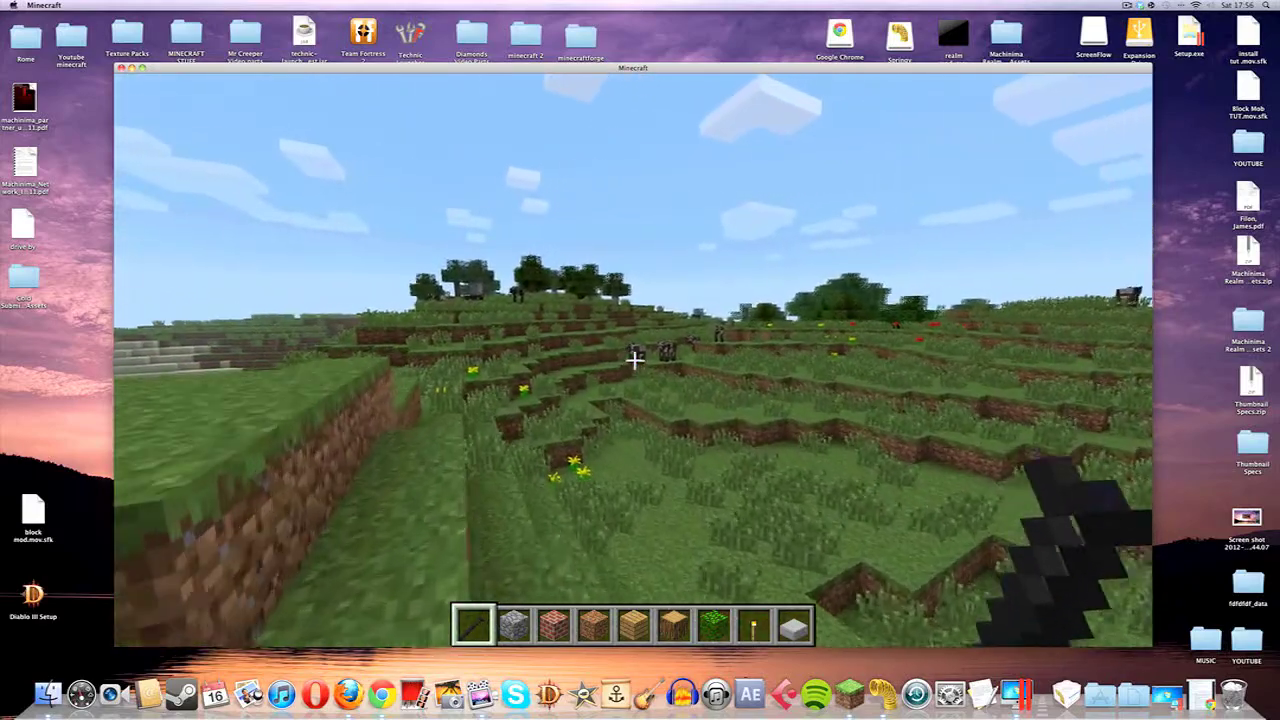
pyautogui.rightClick(634, 360)
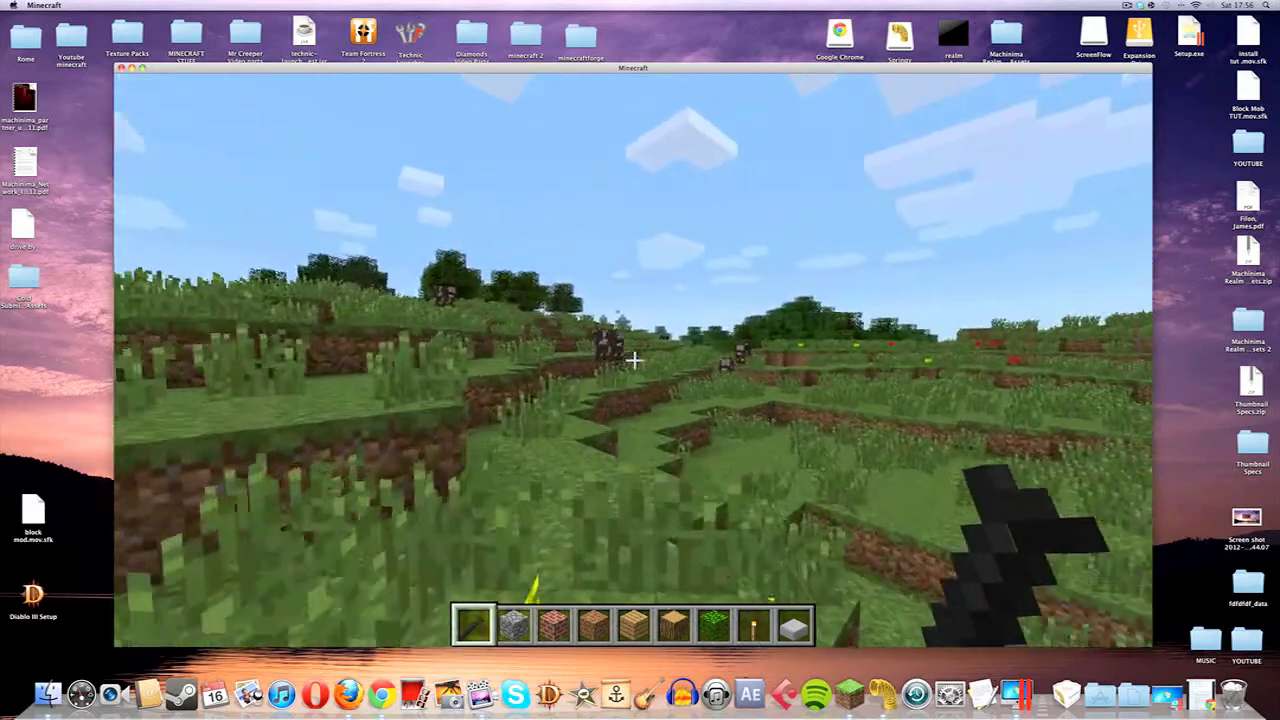
pyautogui.rightClick(634, 360)
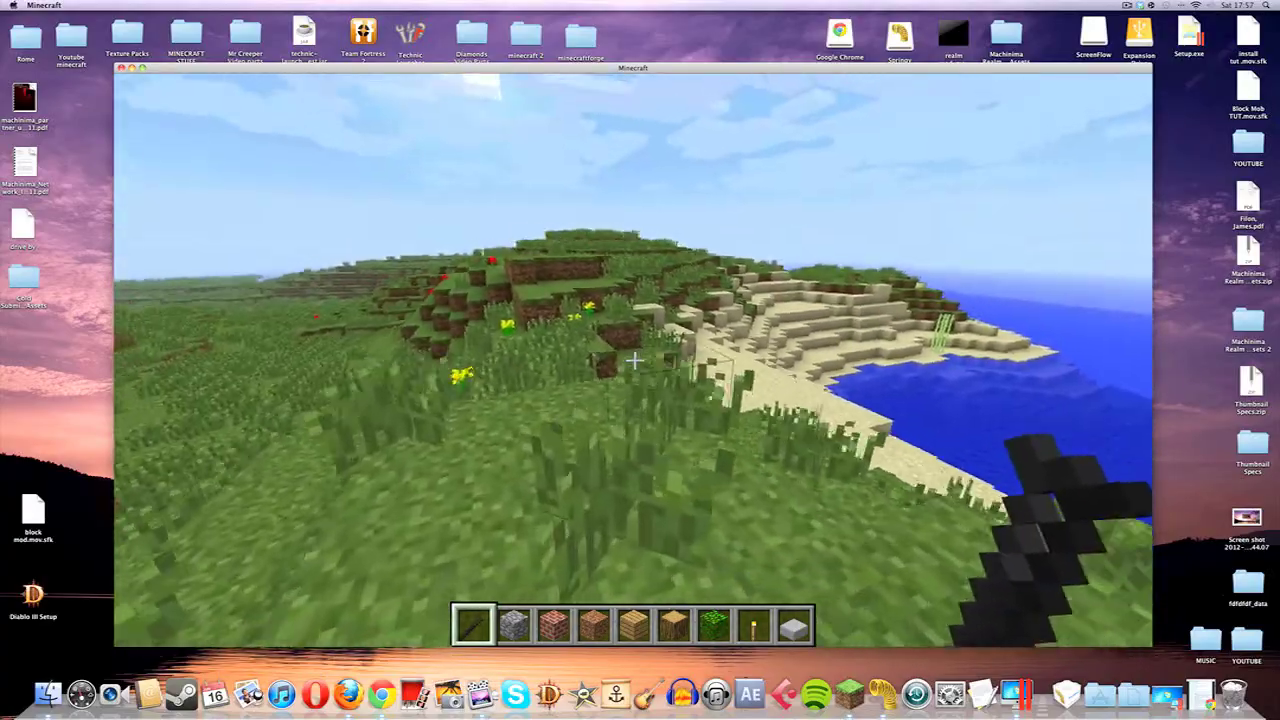
pyautogui.press('w')
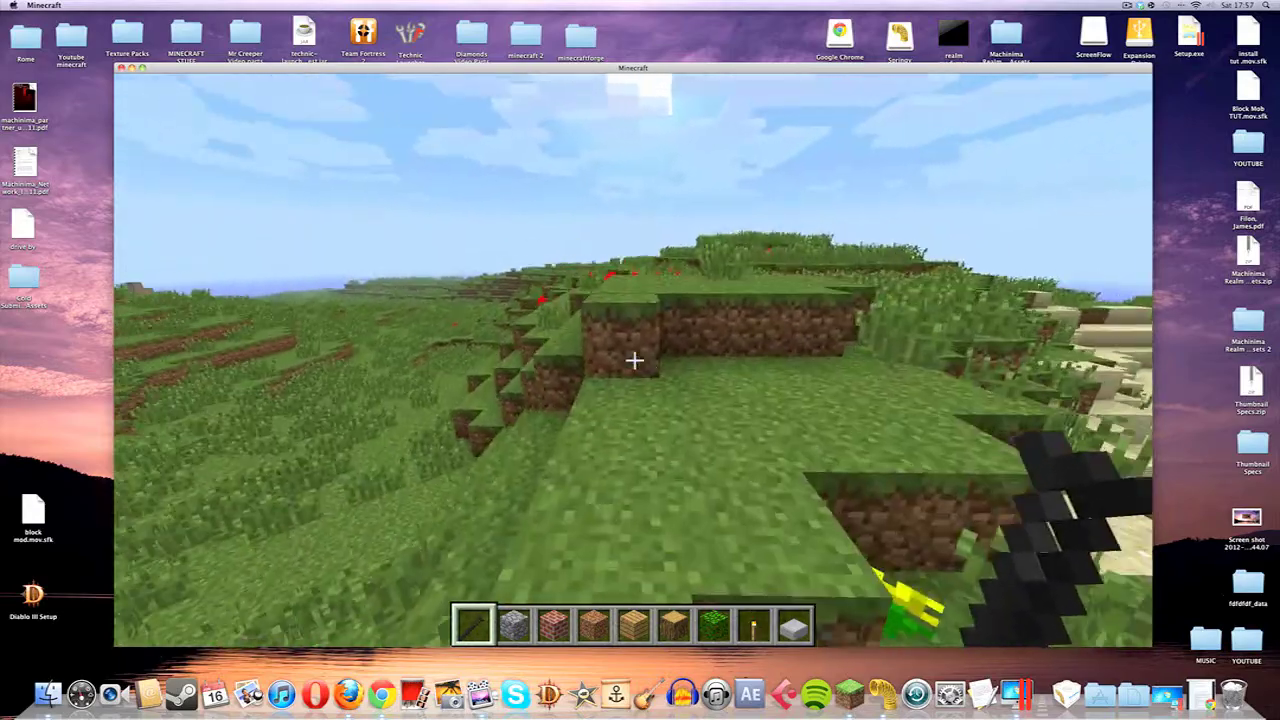